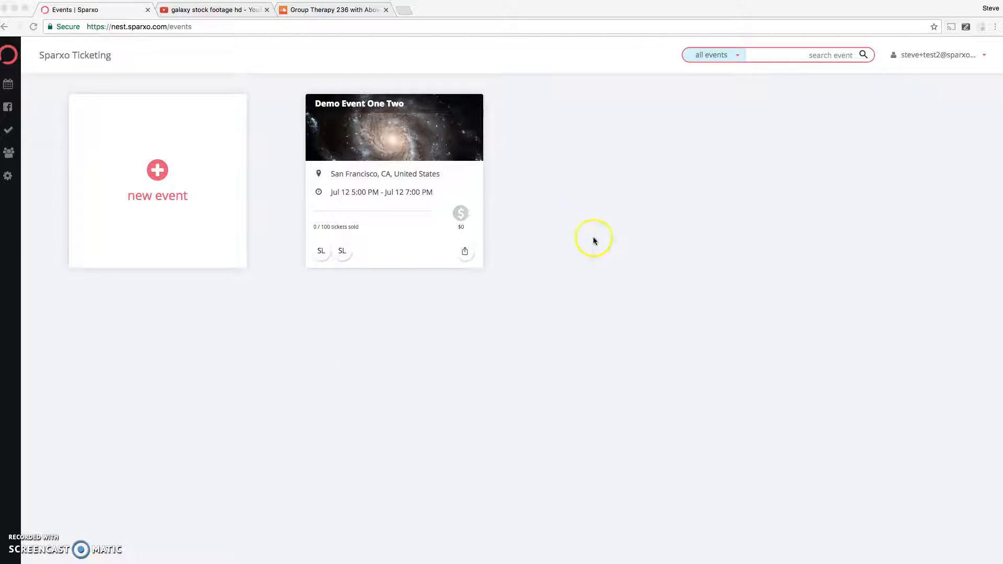
Open the design page of Demo Event One Two and look over the event page layout
{"action": "left_click", "coordinate": [556, 158]}
{"action": "mouse_move", "coordinate": [466, 121]}
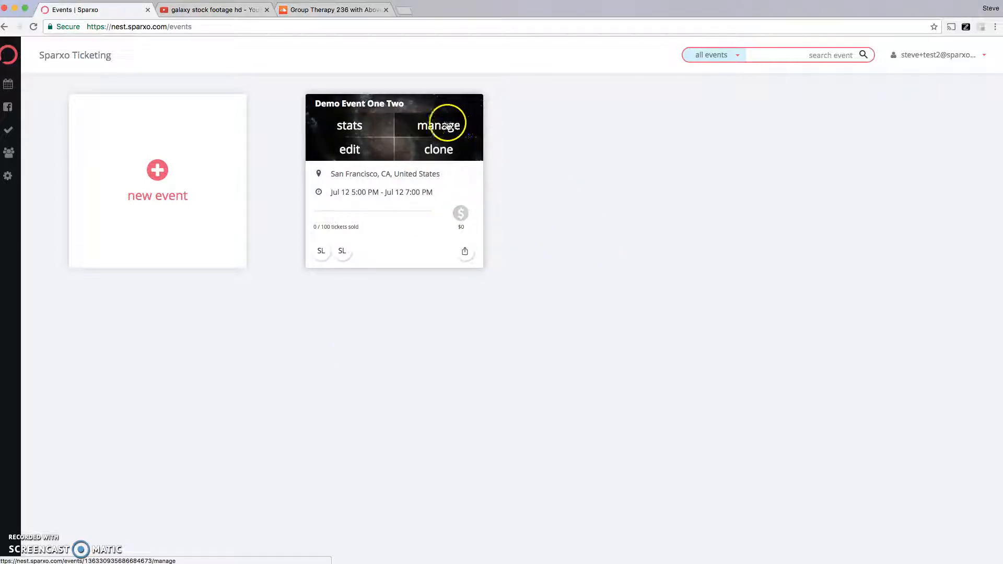
{"action": "left_click", "coordinate": [448, 125]}
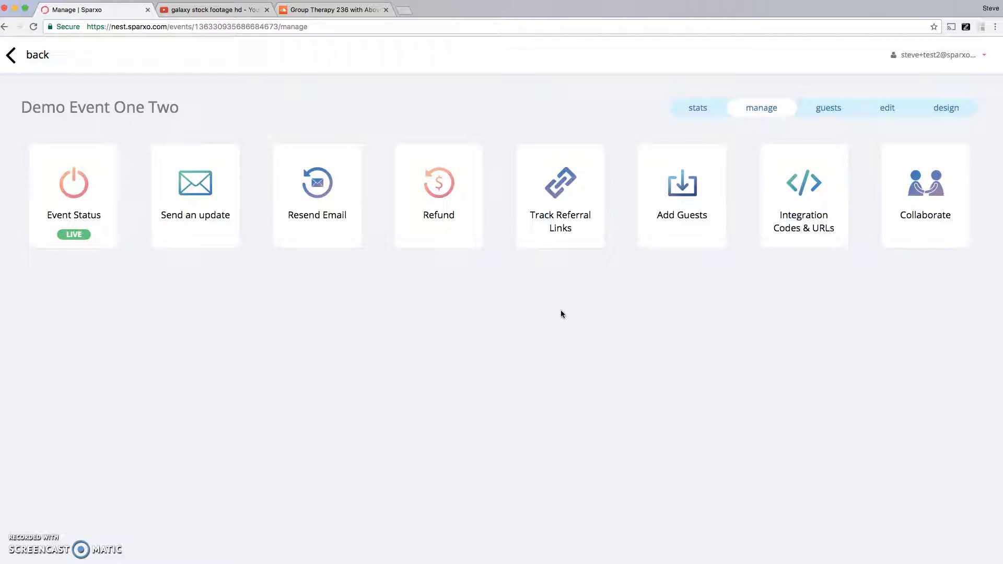
{"action": "left_click", "coordinate": [944, 108]}
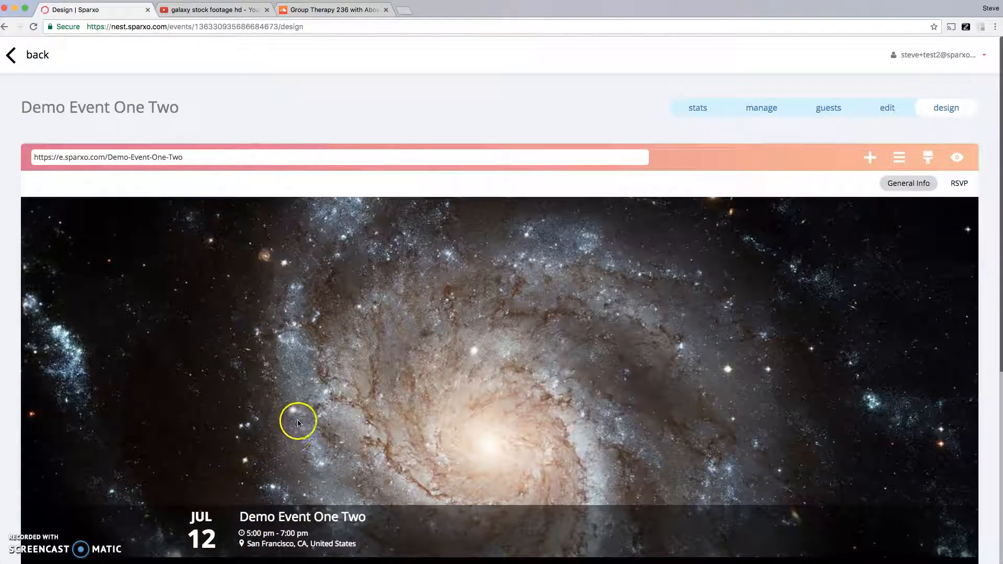
{"action": "scroll", "coordinate": [359, 397], "scroll_direction": "down", "scroll_amount": 4}
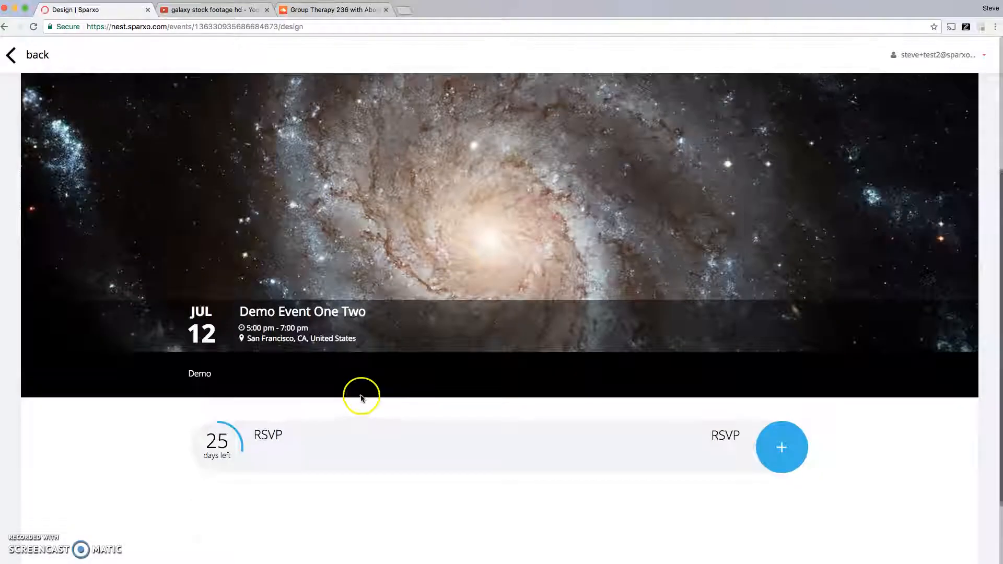
{"action": "scroll", "coordinate": [360, 398], "scroll_direction": "up", "scroll_amount": 4}
{"action": "scroll", "coordinate": [715, 365], "scroll_direction": "down", "scroll_amount": 4}
{"action": "scroll", "coordinate": [716, 365], "scroll_direction": "up", "scroll_amount": 4}
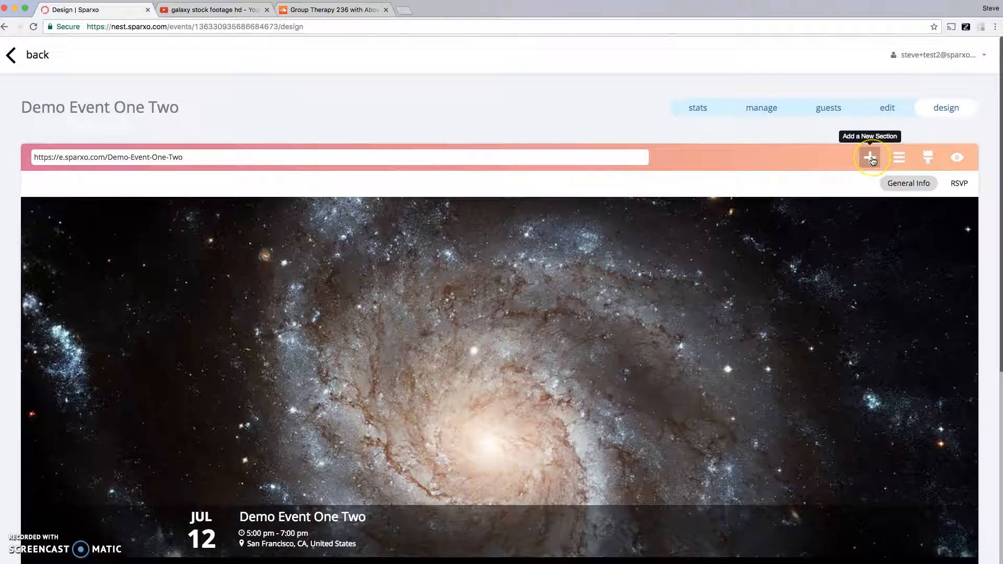
Start a new Text section reading "Hello This Is a Great Event" and make the text bold
{"action": "left_click", "coordinate": [870, 157]}
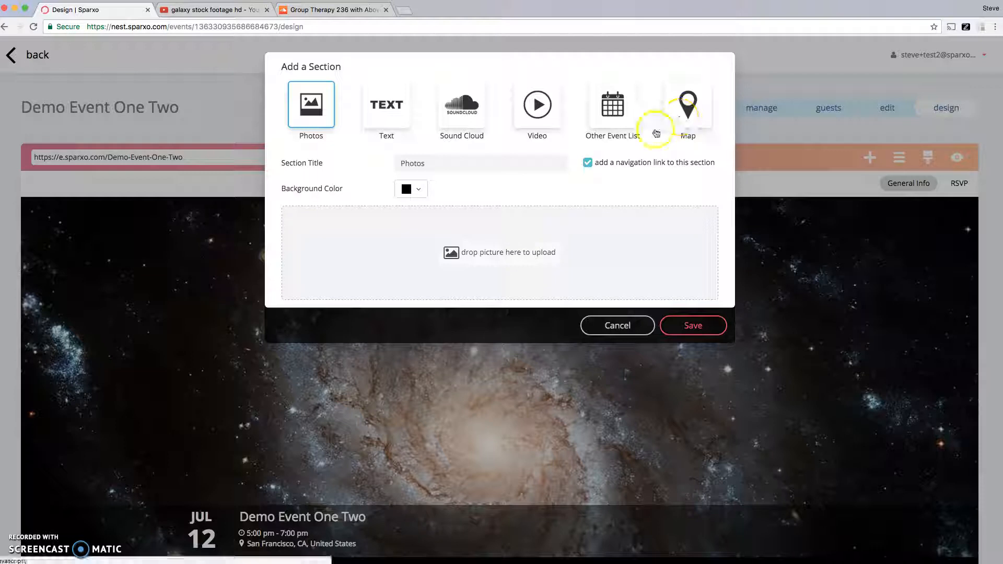
{"action": "left_click", "coordinate": [380, 115]}
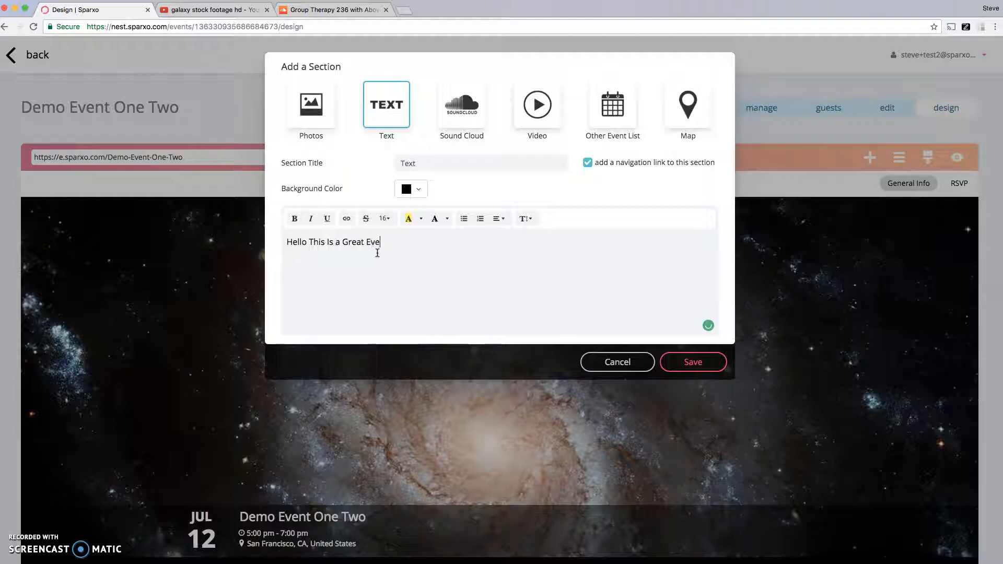
{"action": "triple_click", "coordinate": [368, 247]}
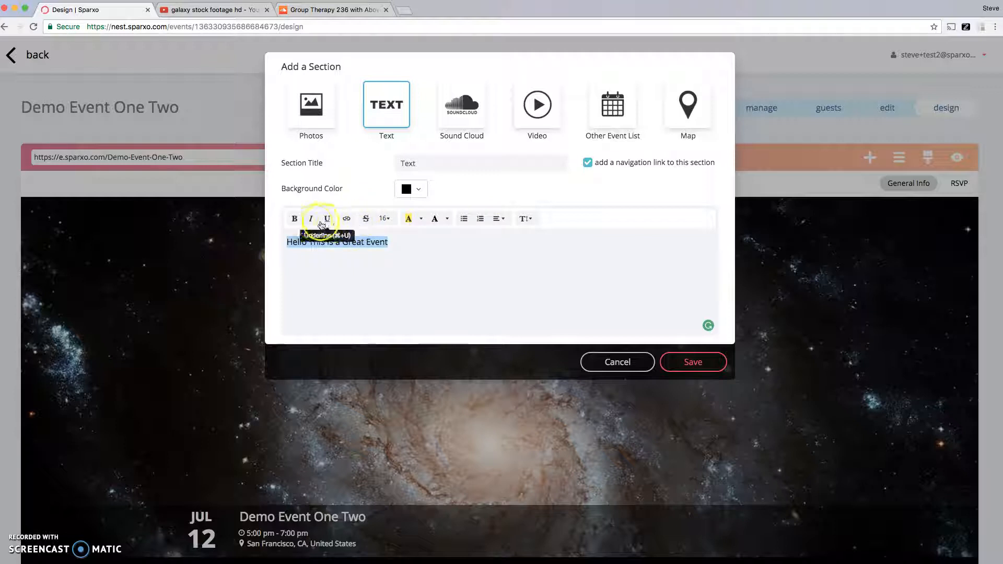
{"action": "left_click", "coordinate": [294, 218]}
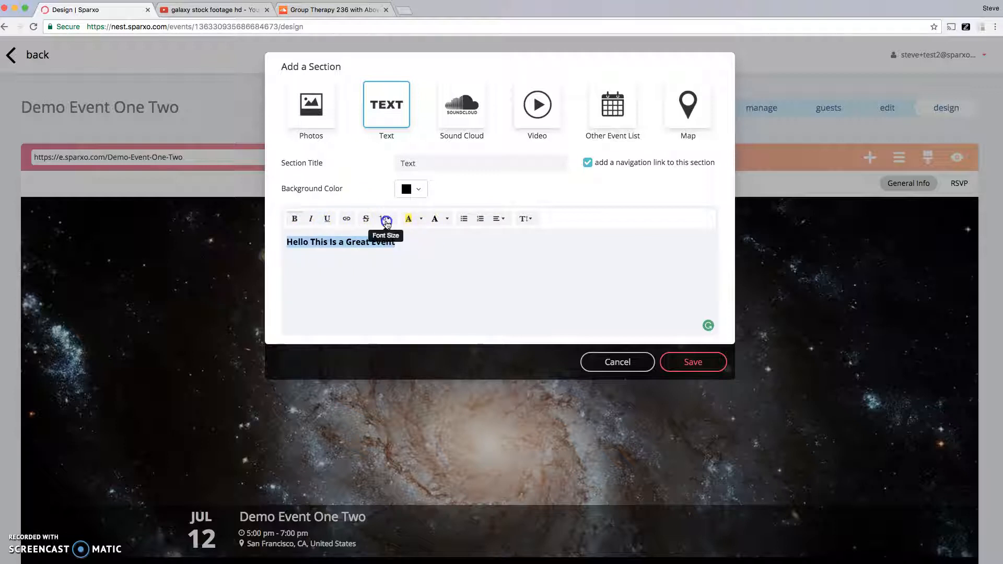
Set the section text's font size to 18 and center the line
{"action": "left_click", "coordinate": [385, 218]}
{"action": "left_click", "coordinate": [388, 333]}
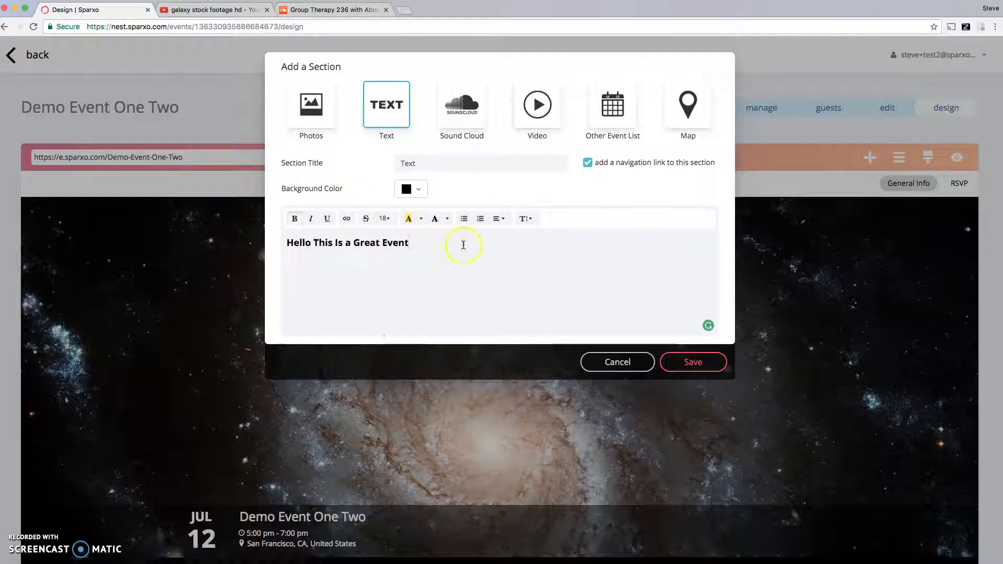
{"action": "left_click", "coordinate": [499, 218]}
{"action": "left_click", "coordinate": [516, 237]}
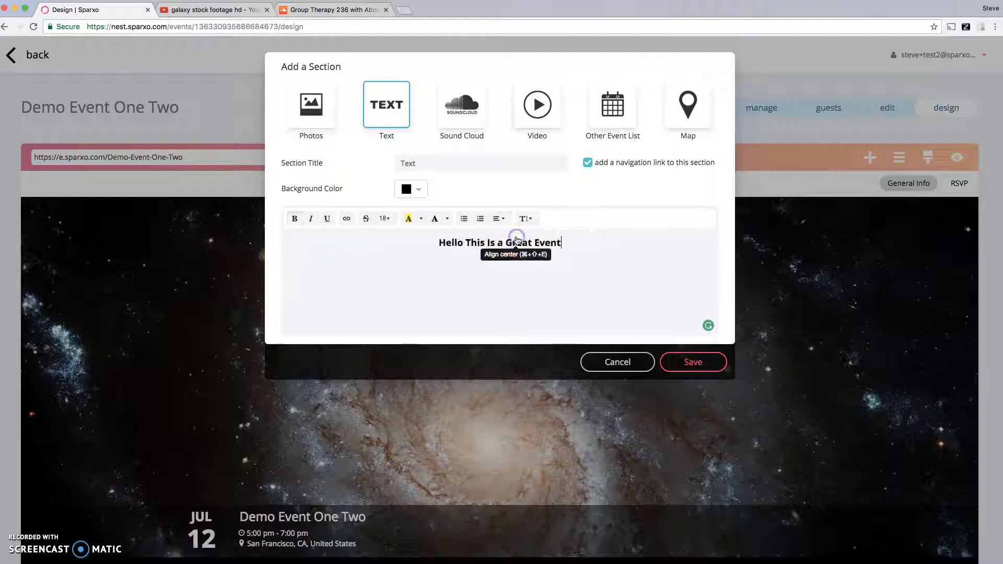
Enlarge the section text to font size 24, save the Text section and check it on the event page
{"action": "triple_click", "coordinate": [505, 243]}
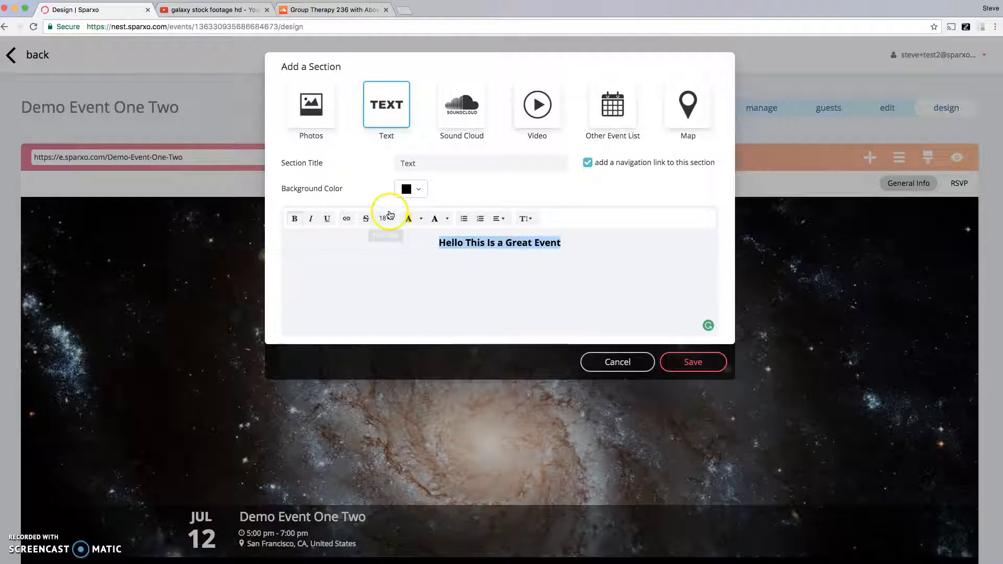
{"action": "left_click", "coordinate": [384, 218]}
{"action": "left_click", "coordinate": [386, 340]}
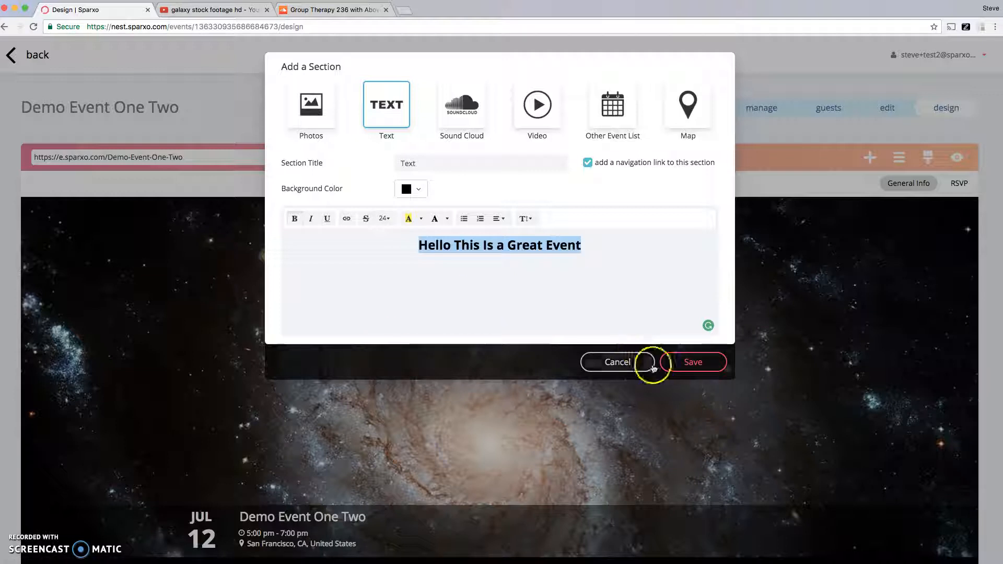
{"action": "left_click", "coordinate": [693, 362]}
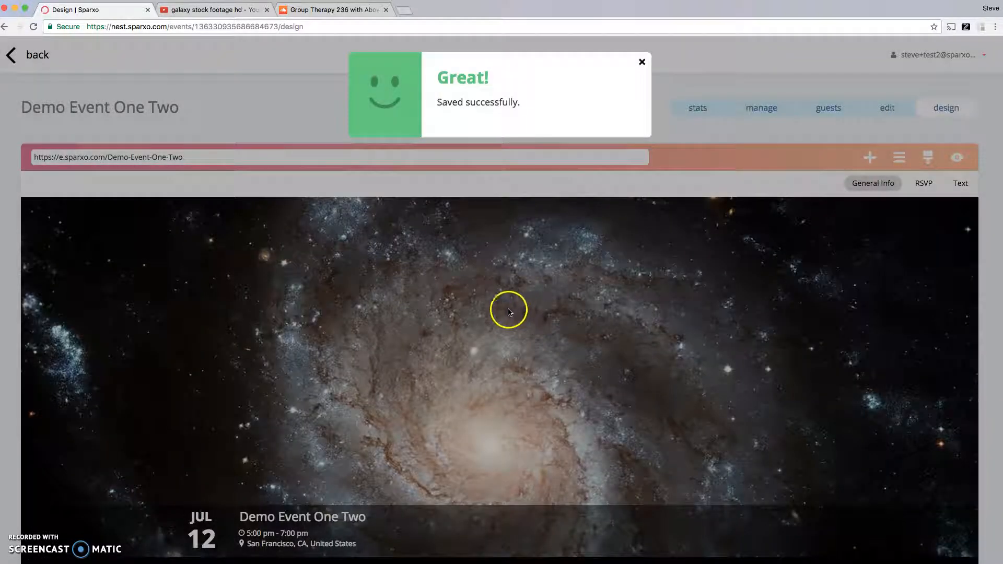
{"action": "scroll", "coordinate": [501, 298], "scroll_direction": "down", "scroll_amount": 7}
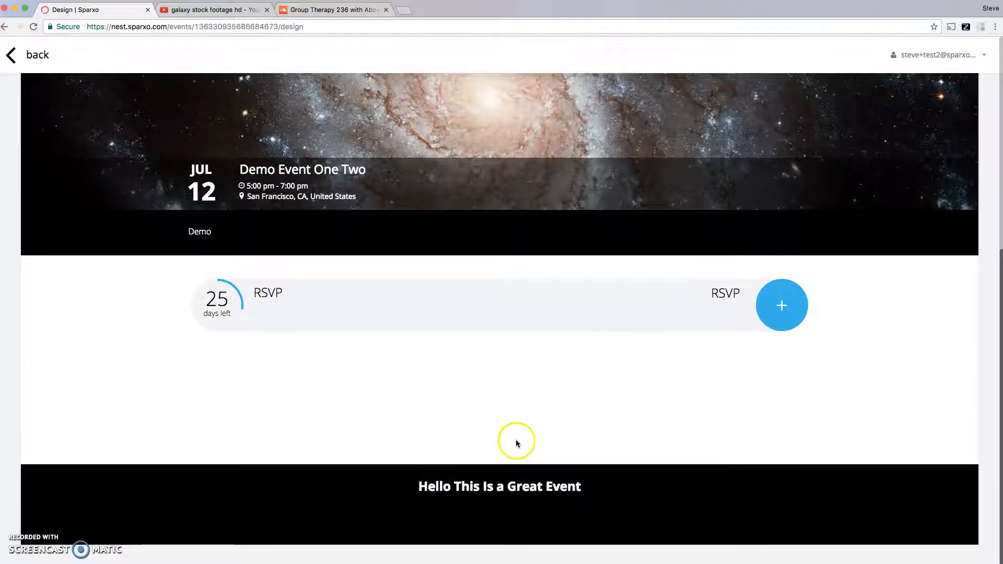
Start a new Sound Cloud section and set its background color to Black
{"action": "scroll", "coordinate": [515, 440], "scroll_direction": "up", "scroll_amount": 8}
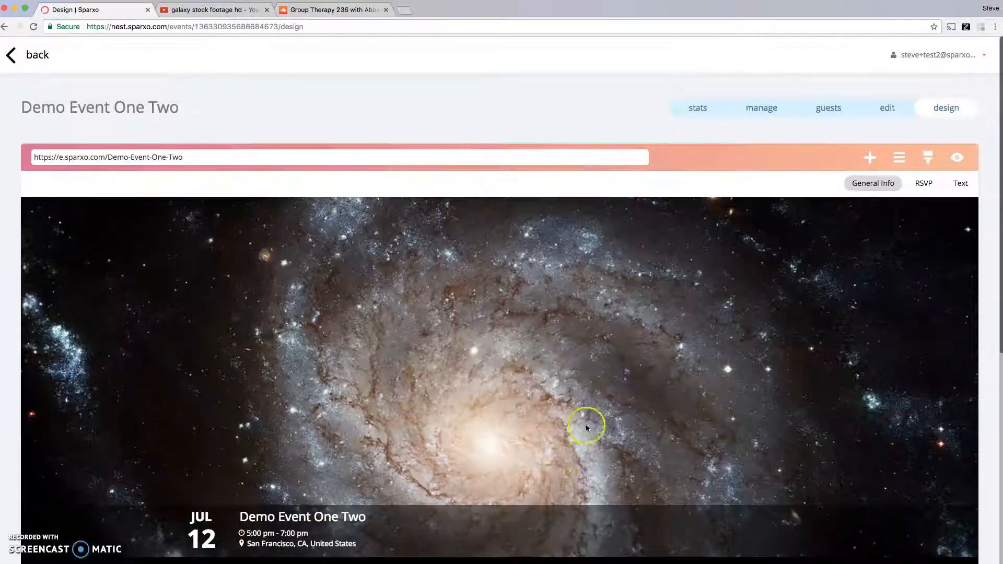
{"action": "left_click", "coordinate": [871, 165]}
{"action": "left_click", "coordinate": [460, 109]}
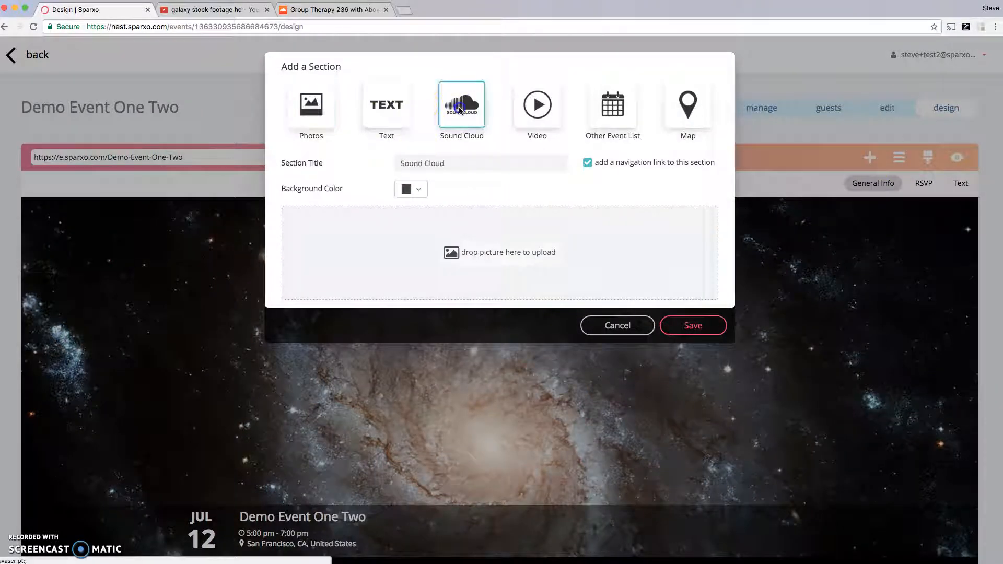
{"action": "left_click", "coordinate": [420, 192]}
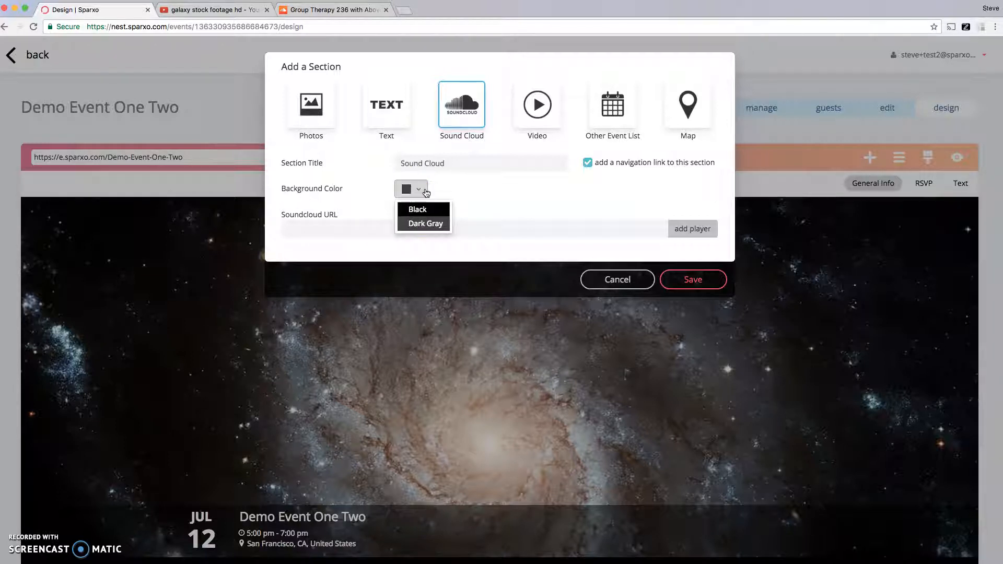
{"action": "left_click", "coordinate": [421, 212]}
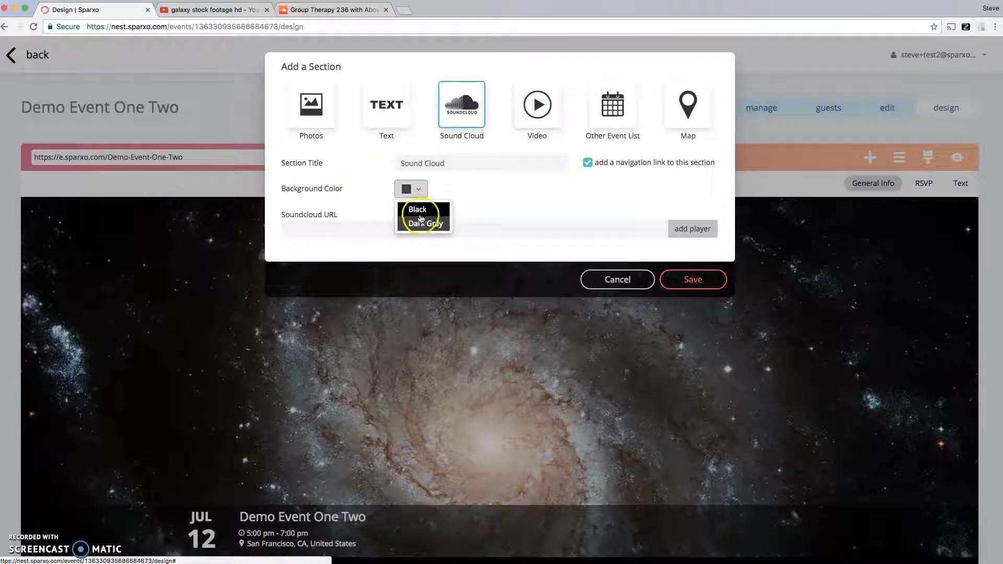
{"action": "left_click", "coordinate": [418, 211]}
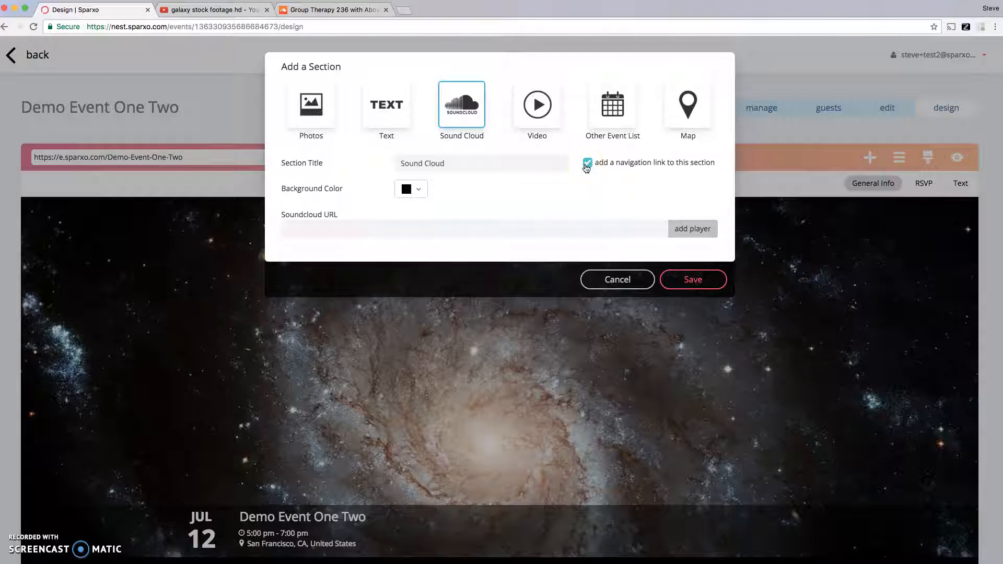
Switch to SoundCloud and copy the share link of "Group Therapy 236 with Above & Beyond and Way Out West"
{"action": "left_click", "coordinate": [307, 14]}
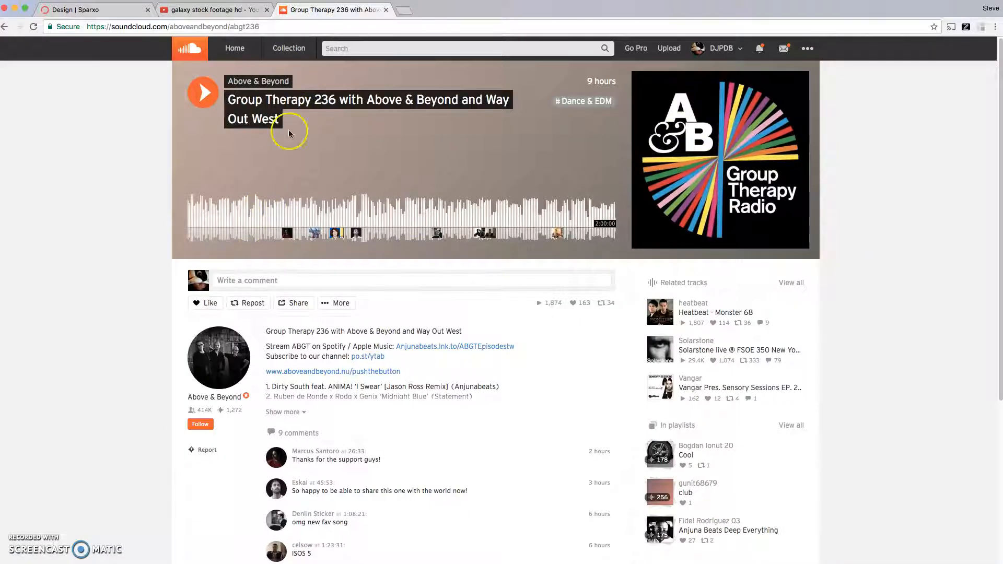
{"action": "left_click", "coordinate": [296, 305]}
{"action": "key", "text": "super+c"}
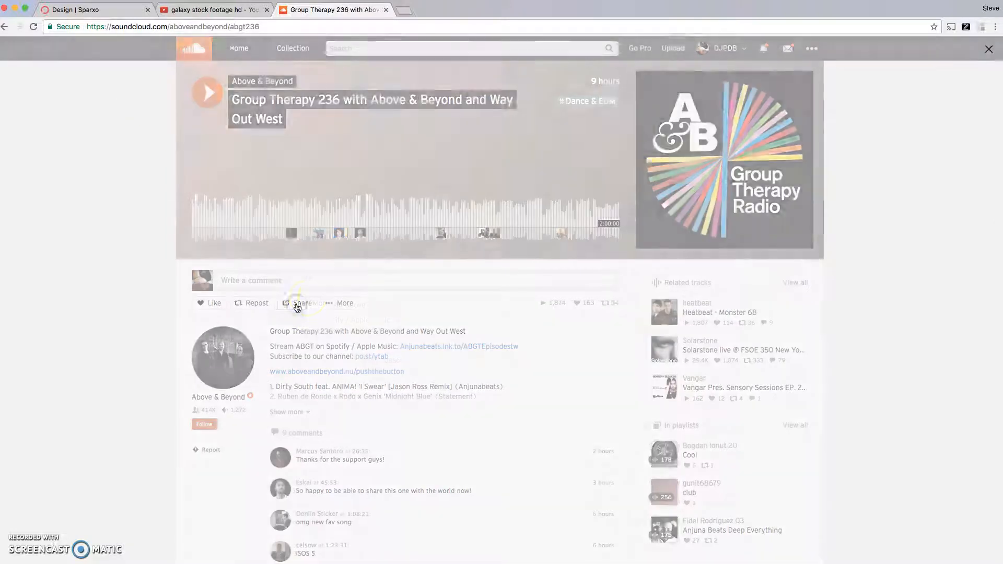
{"action": "left_click", "coordinate": [411, 279]}
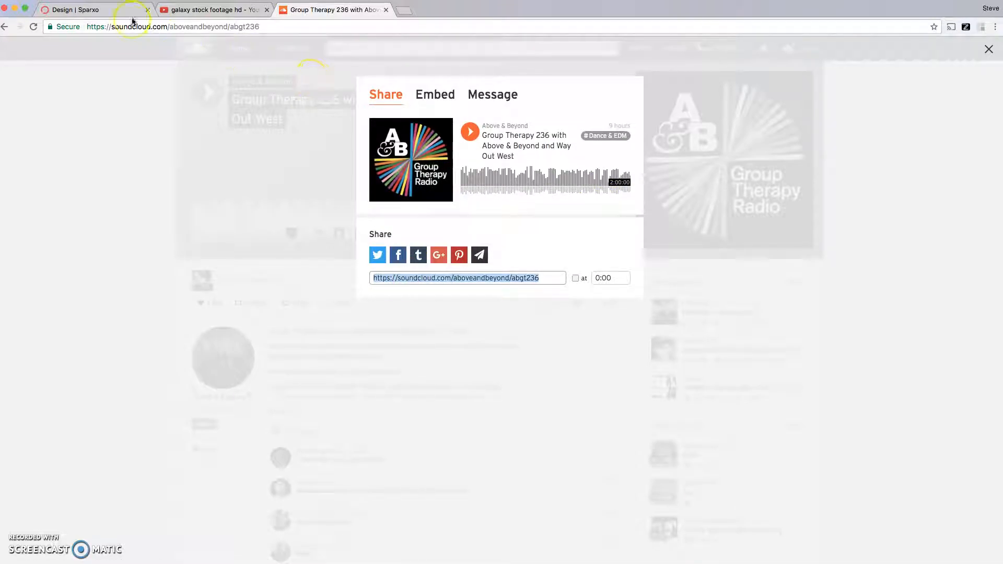
{"action": "left_click", "coordinate": [113, 14]}
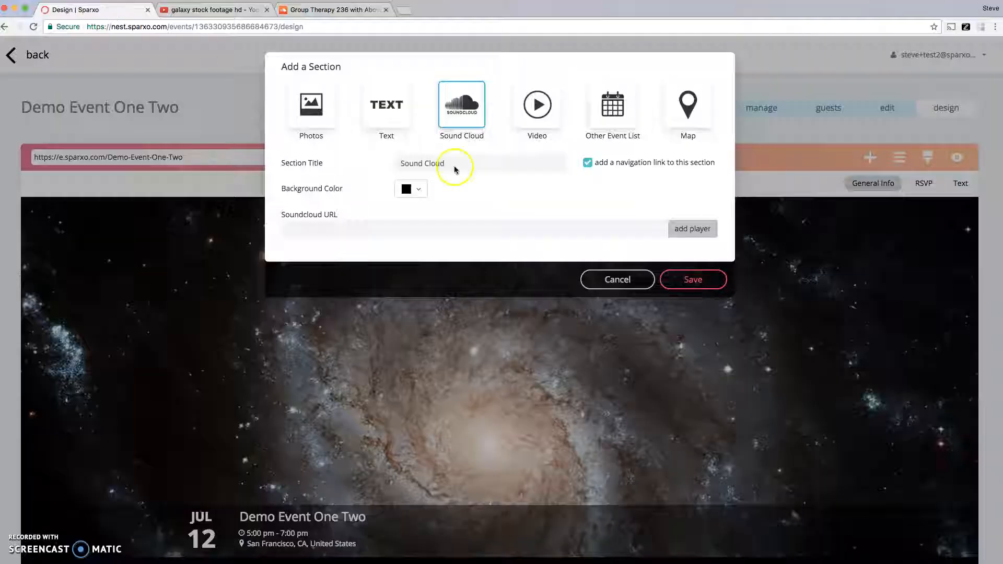
{"action": "key", "text": "super+v"}
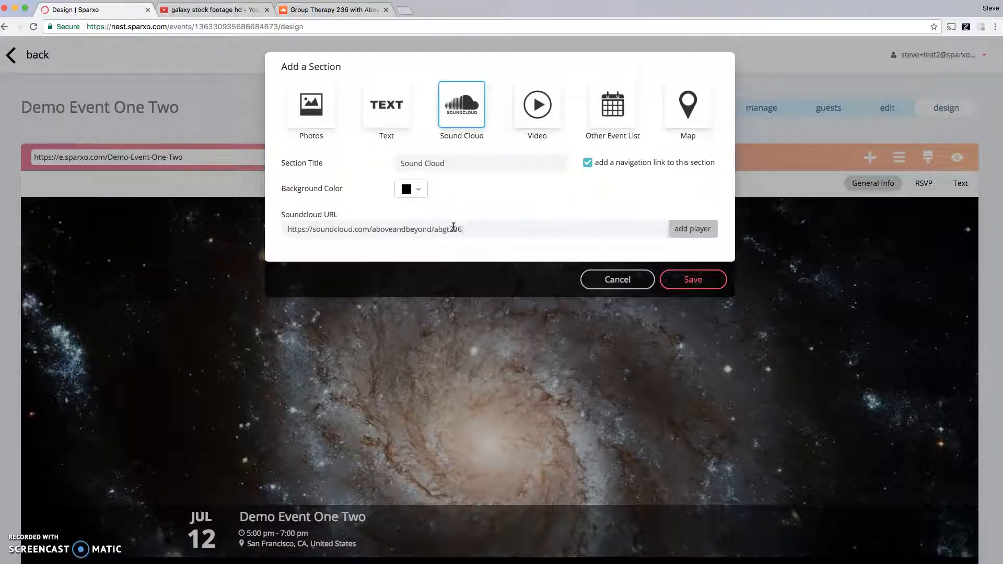
{"action": "left_click", "coordinate": [693, 229]}
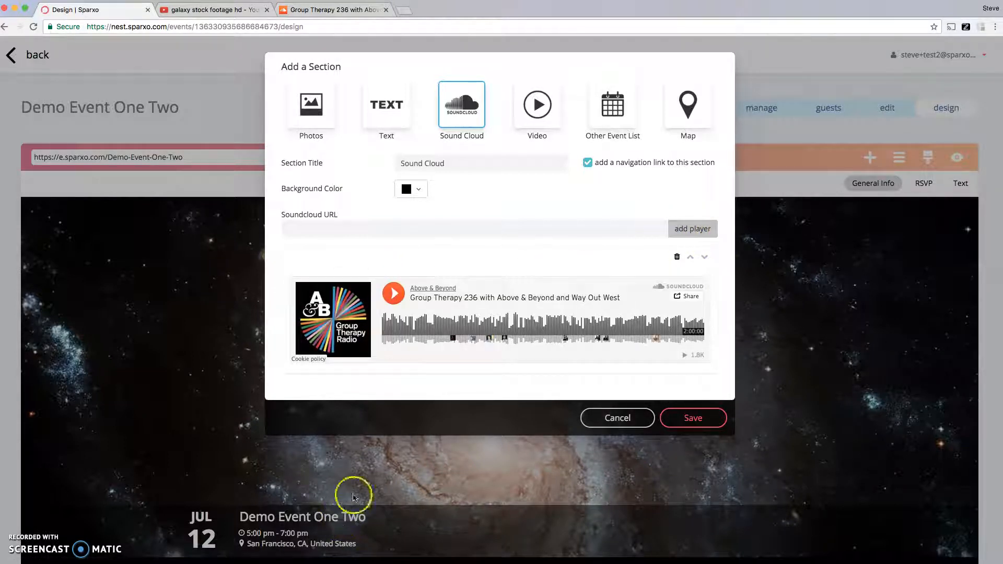
{"action": "left_click", "coordinate": [714, 414]}
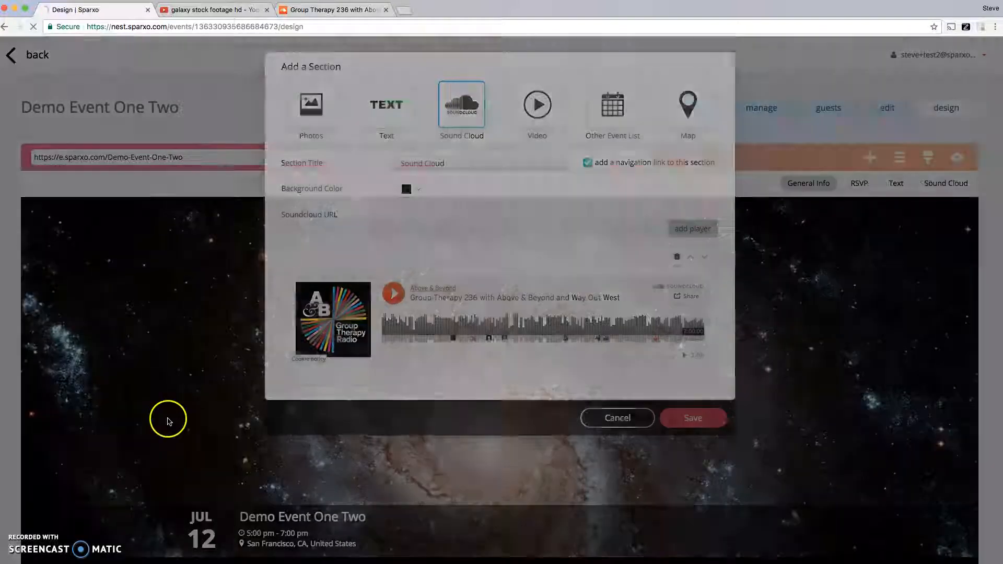
{"action": "scroll", "coordinate": [396, 477], "scroll_direction": "down", "scroll_amount": 10}
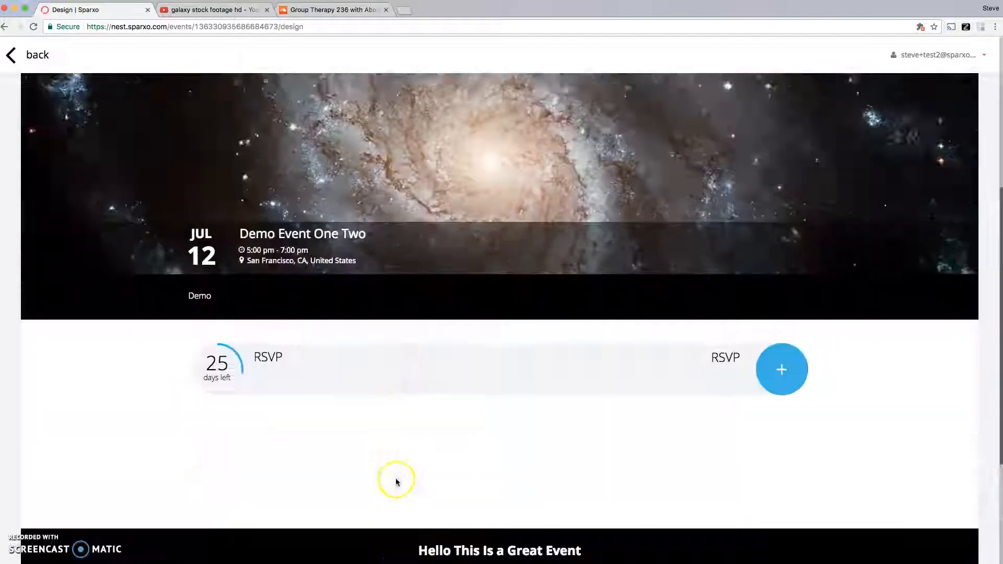
Start another new section, copy the URL of YouTube's "Free HD Stock-footage - Space/Planet/Galaxy Scene" video, and return to Sparxo
{"action": "scroll", "coordinate": [443, 464], "scroll_direction": "up", "scroll_amount": 10}
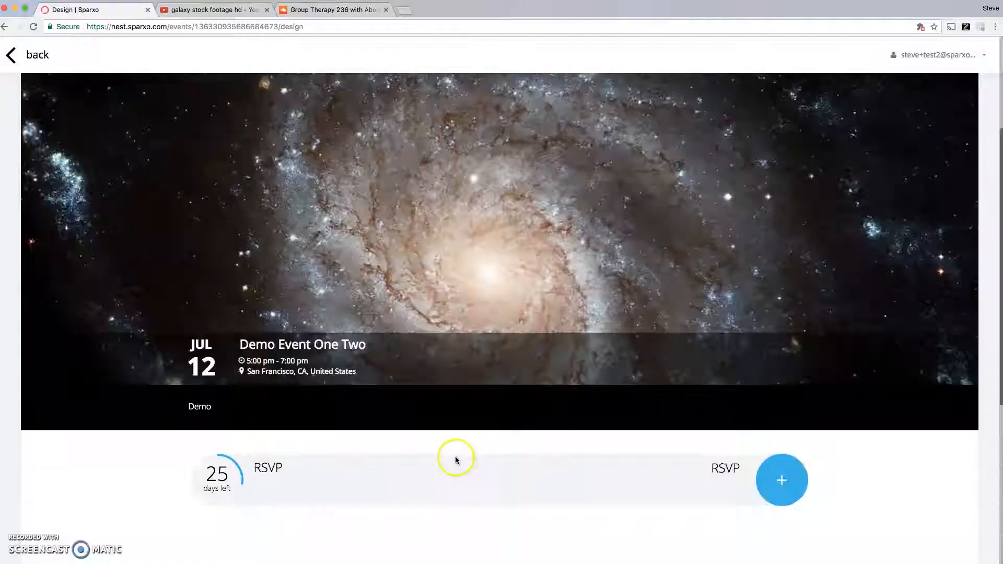
{"action": "left_click", "coordinate": [869, 157]}
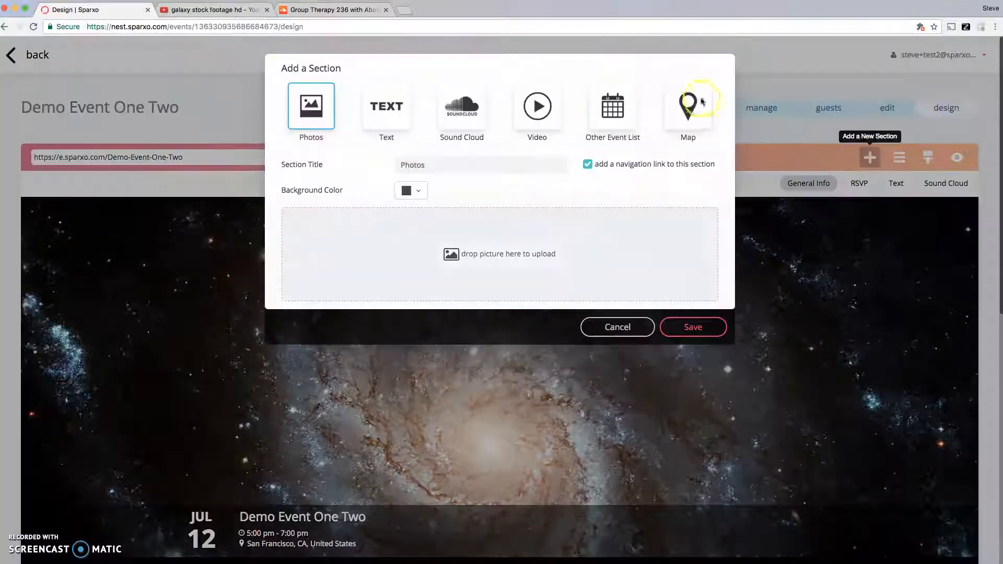
{"action": "left_click", "coordinate": [206, 9]}
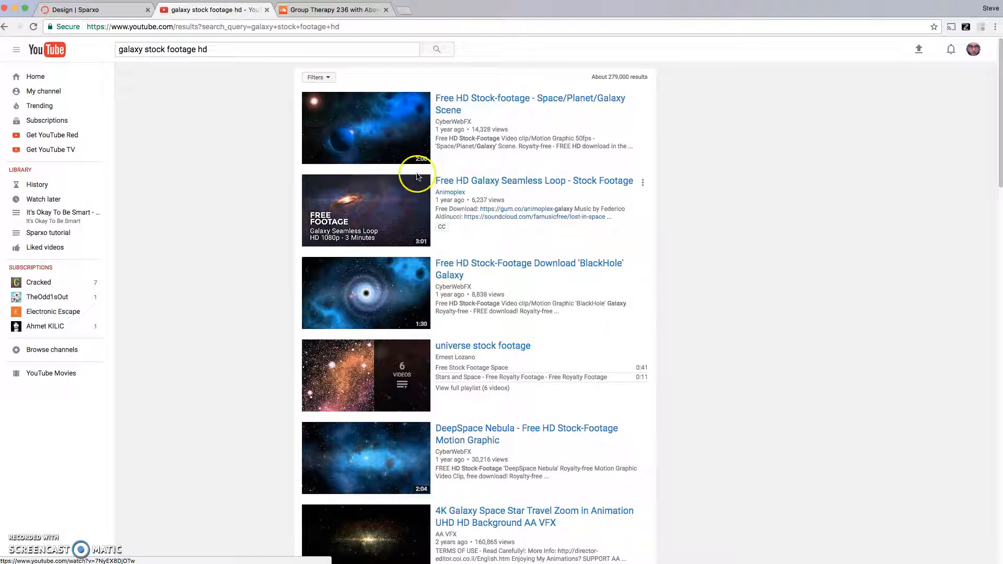
{"action": "left_click", "coordinate": [460, 103]}
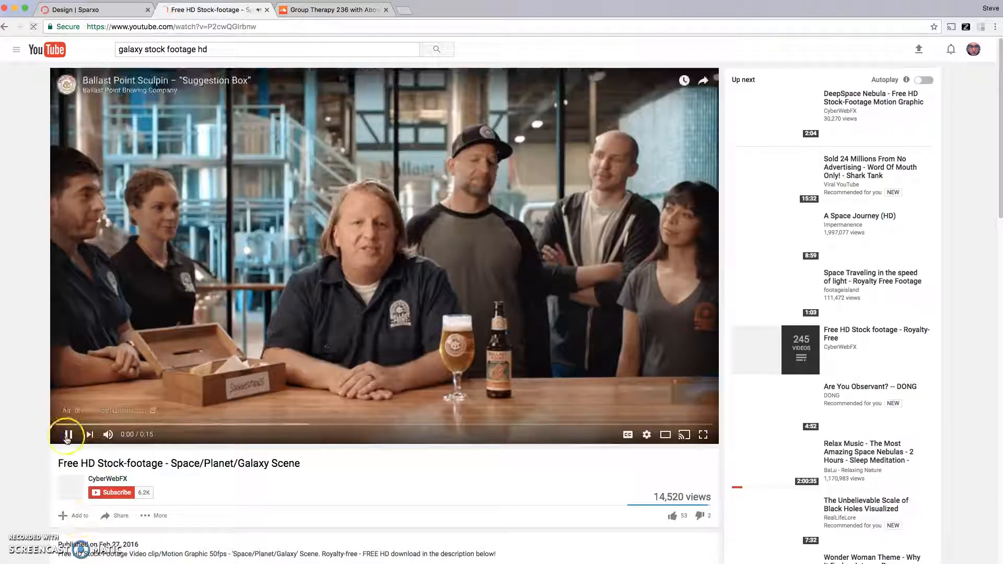
{"action": "left_click", "coordinate": [68, 436]}
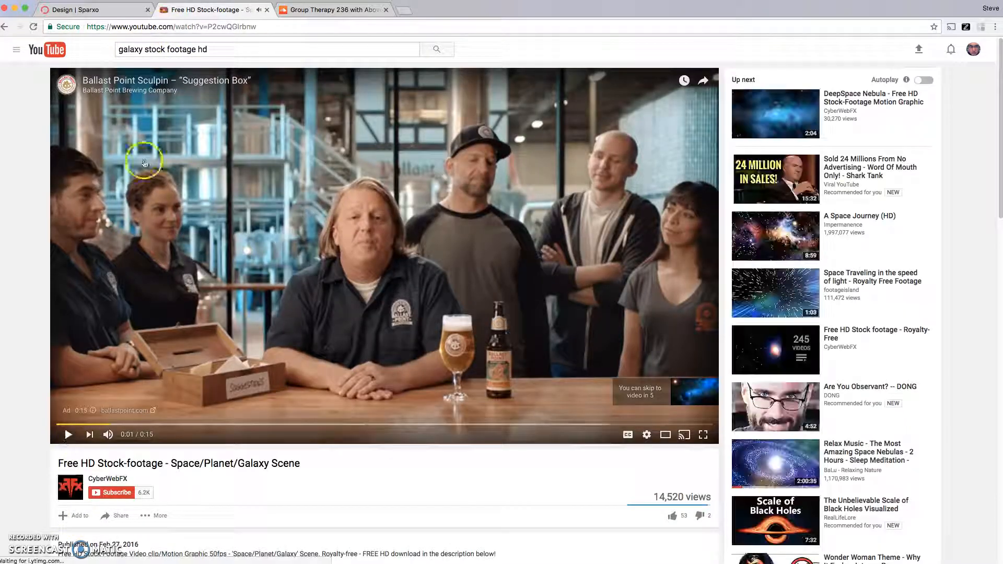
{"action": "left_click", "coordinate": [214, 24]}
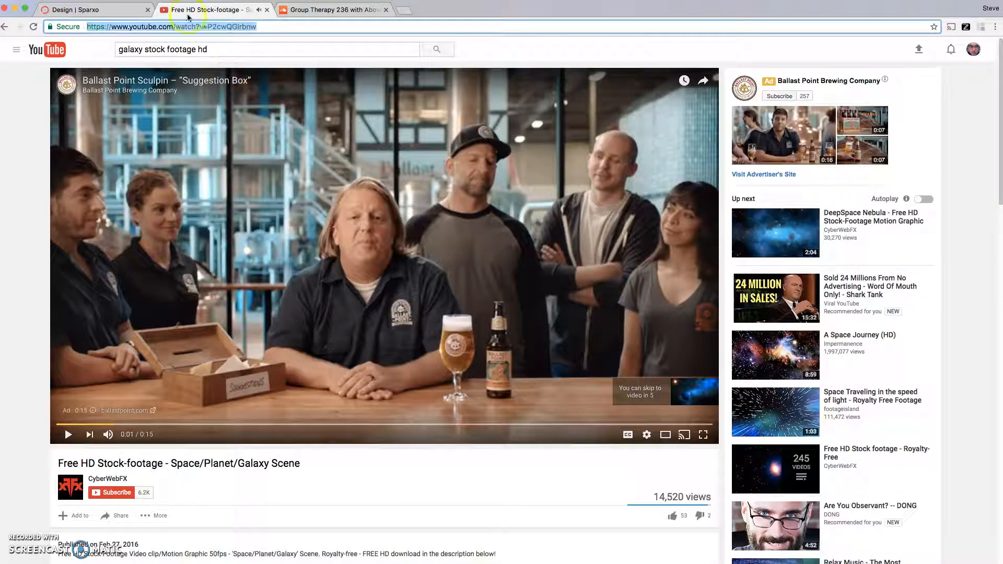
{"action": "left_click", "coordinate": [96, 10]}
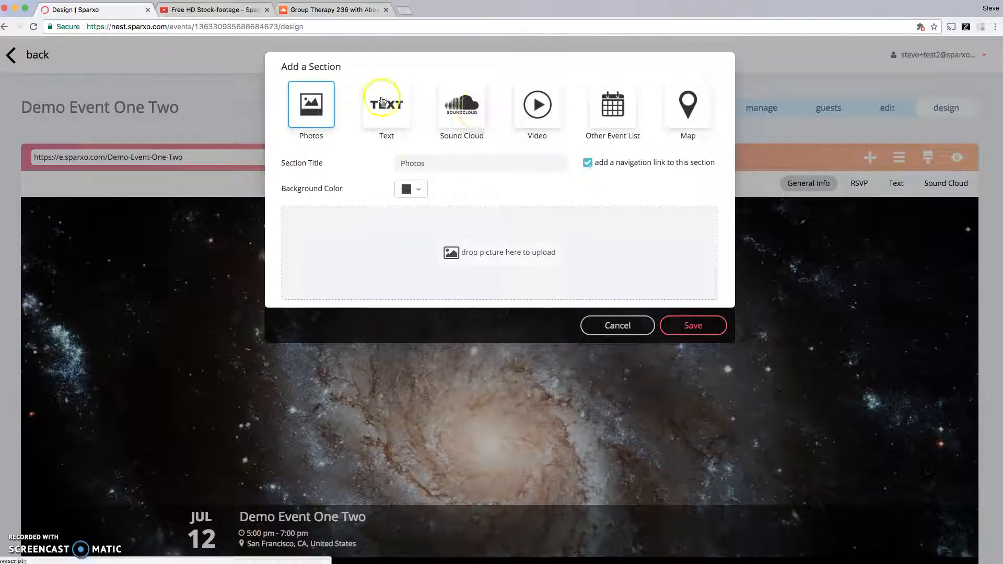
{"action": "left_click", "coordinate": [536, 105]}
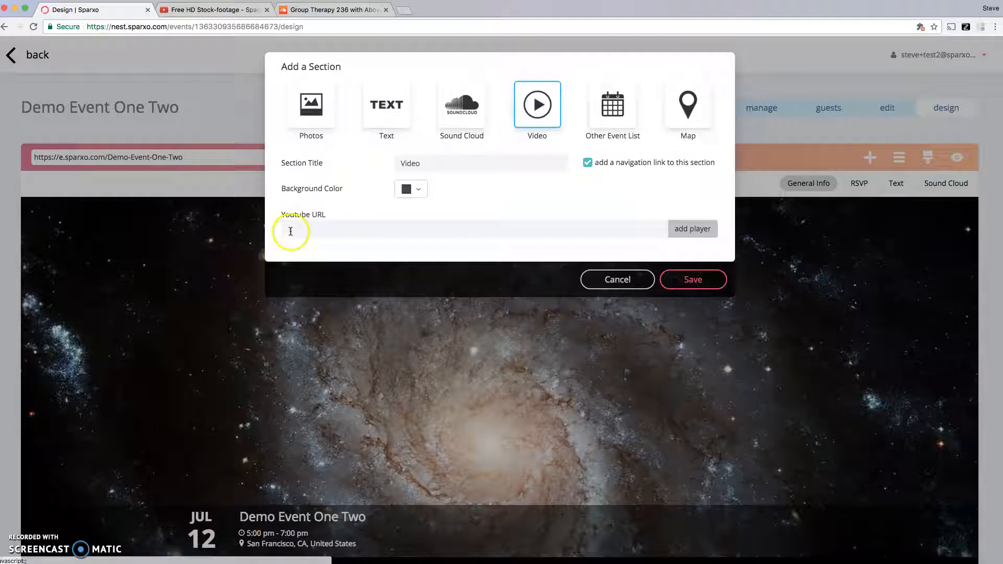
{"action": "left_click", "coordinate": [328, 224]}
{"action": "type", "text": "https://www.youtube.com/watch?v=P2cwQGIrbnw"}
{"action": "left_click", "coordinate": [416, 166]}
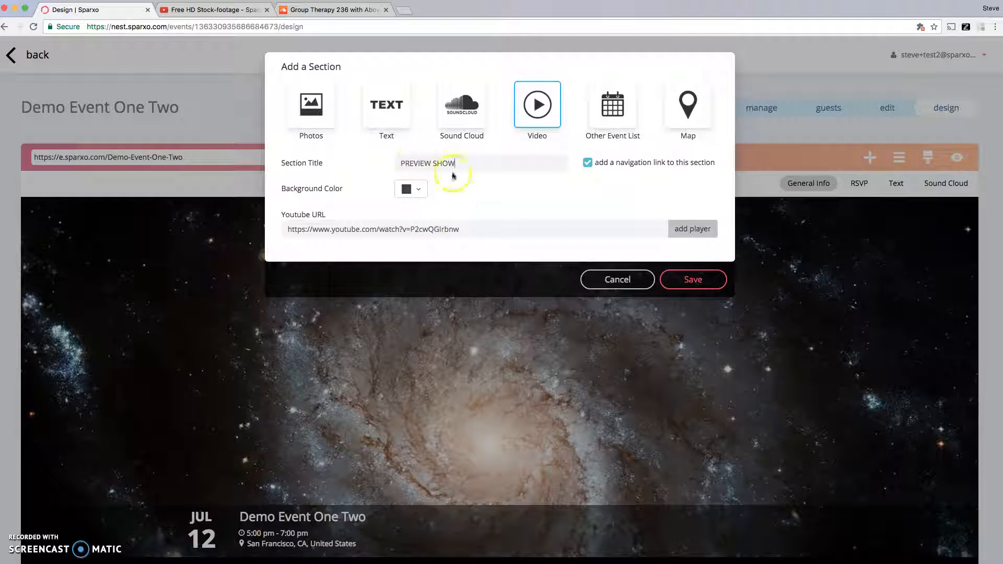
Add the YouTube player for the entered URL to the PREVIEW SHOW section and save the section
{"action": "left_click", "coordinate": [690, 281]}
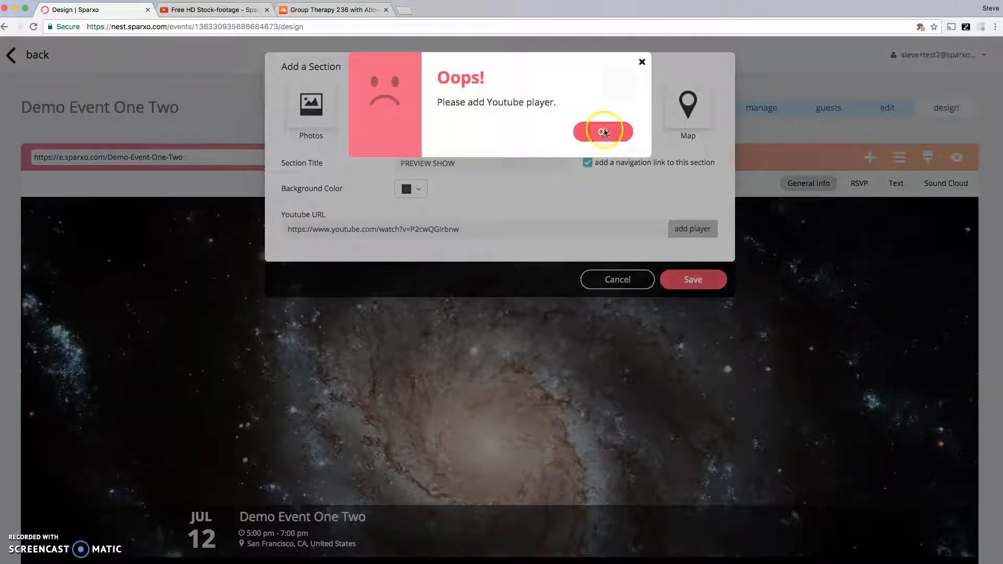
{"action": "left_click", "coordinate": [603, 132]}
{"action": "left_click", "coordinate": [690, 229]}
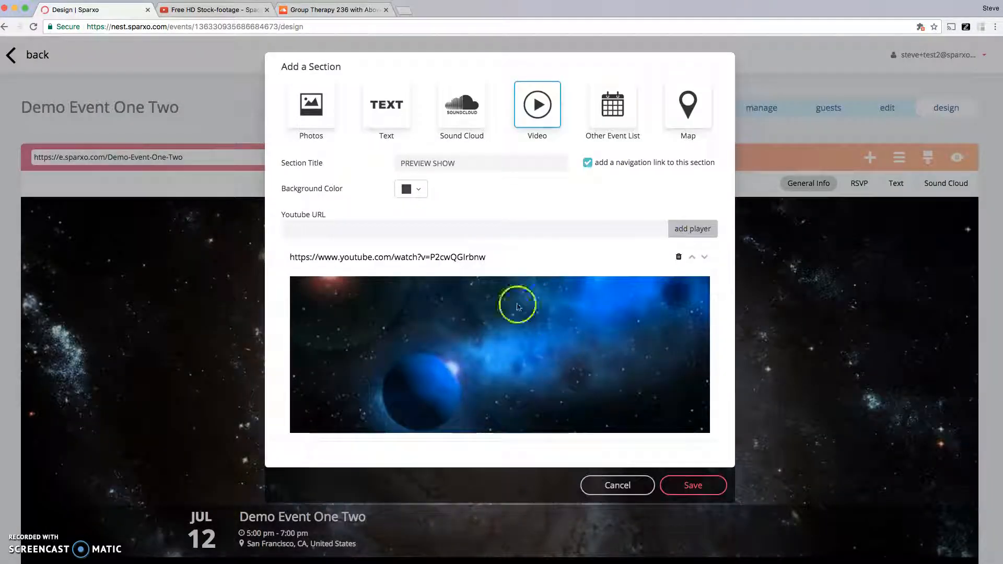
{"action": "left_click", "coordinate": [691, 487]}
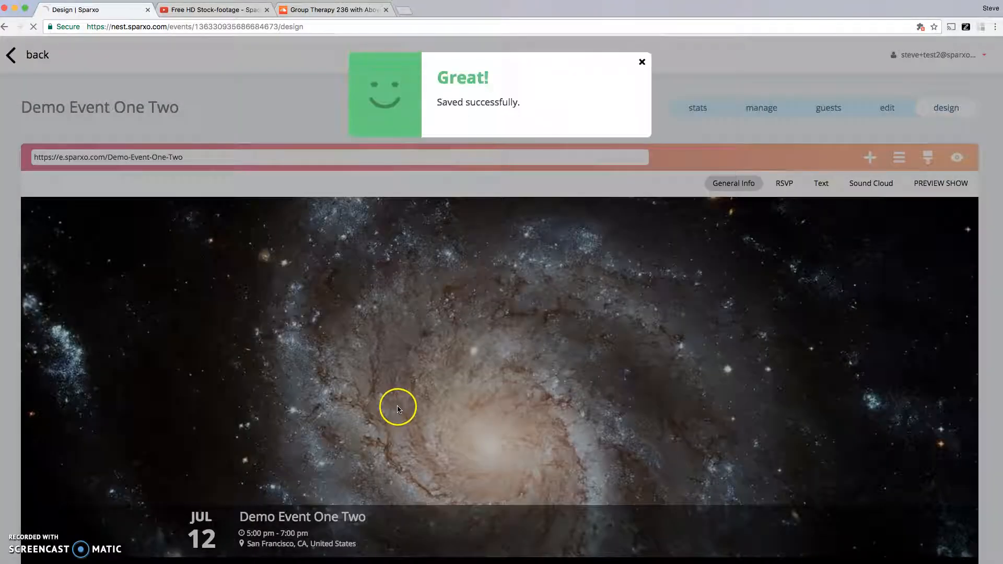
Check how the video section looks on the page, and start another new section
{"action": "scroll", "coordinate": [494, 452], "scroll_direction": "down", "scroll_amount": 12}
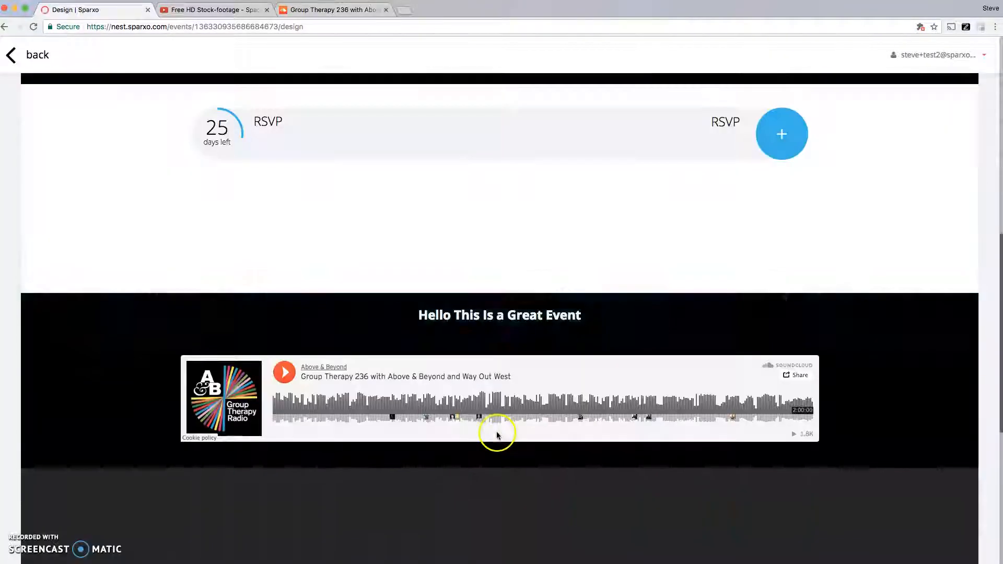
{"action": "scroll", "coordinate": [496, 433], "scroll_direction": "down", "scroll_amount": 3}
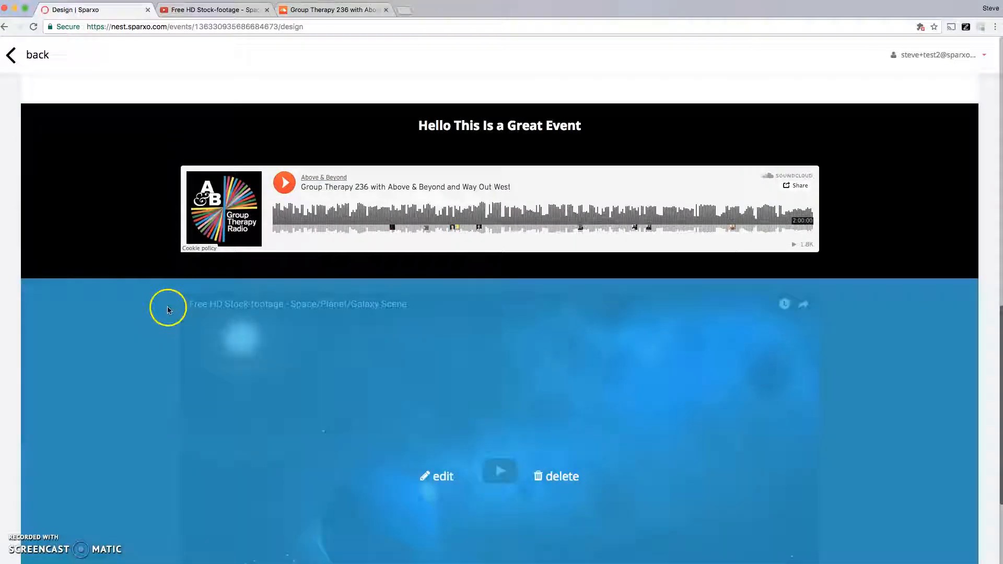
{"action": "scroll", "coordinate": [204, 360], "scroll_direction": "down", "scroll_amount": 1}
{"action": "scroll", "coordinate": [209, 364], "scroll_direction": "down", "scroll_amount": 2}
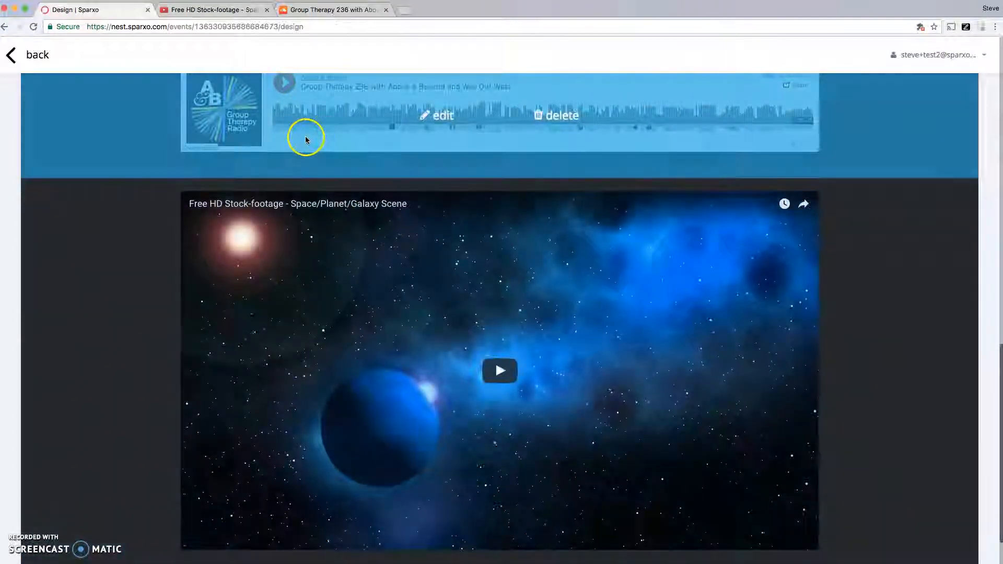
{"action": "scroll", "coordinate": [421, 340], "scroll_direction": "up", "scroll_amount": 15}
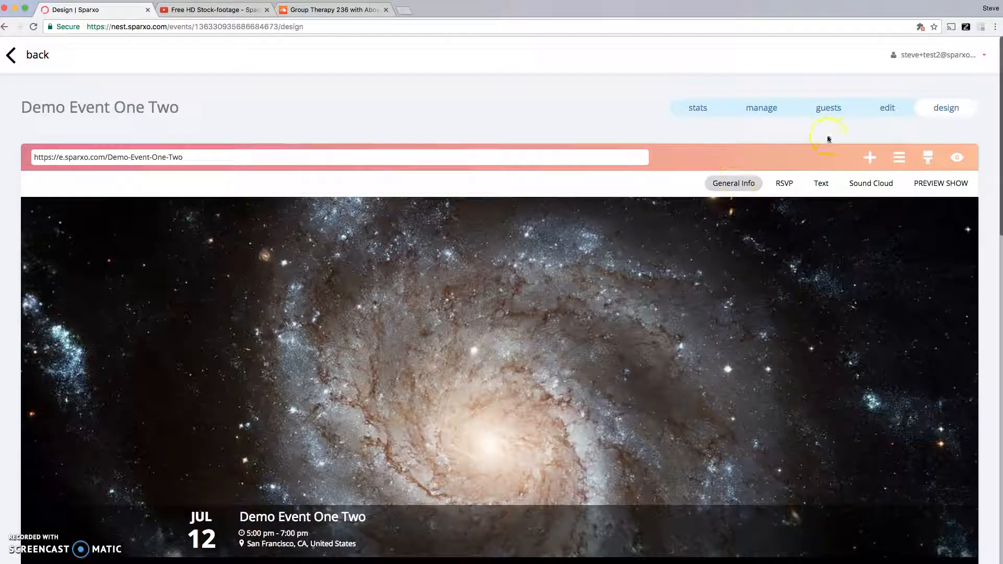
{"action": "left_click", "coordinate": [870, 158]}
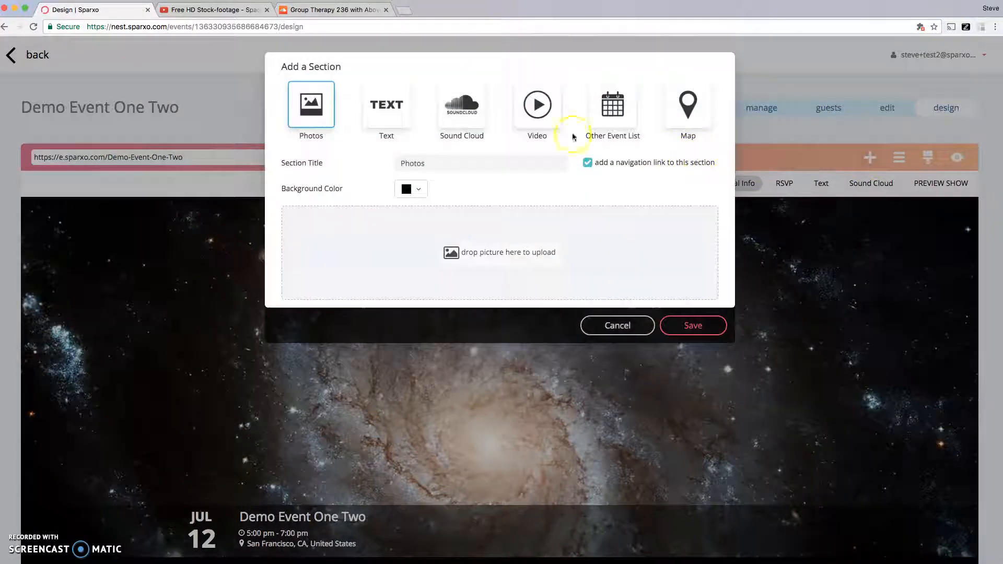
{"action": "left_click", "coordinate": [612, 113]}
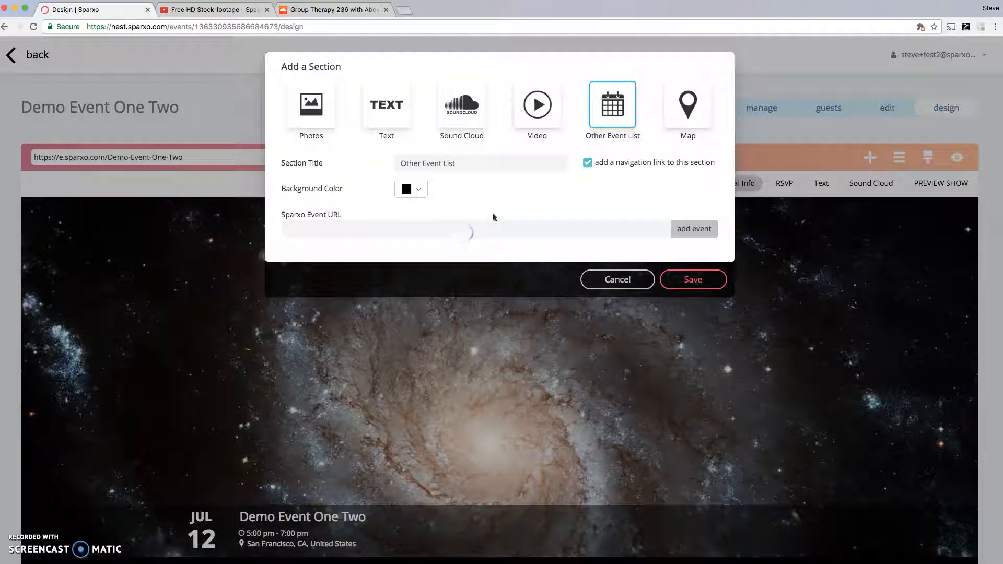
{"action": "left_click", "coordinate": [402, 249]}
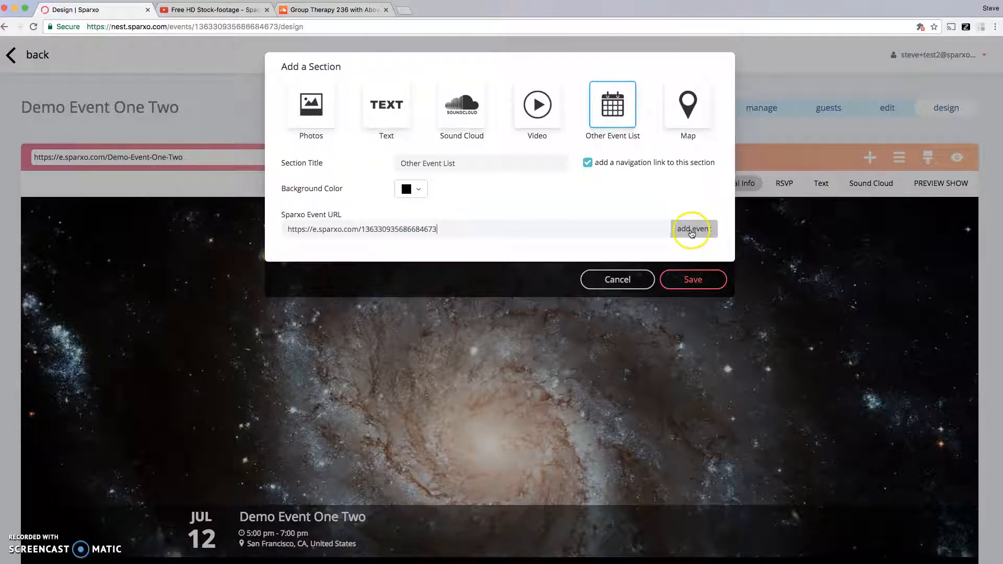
{"action": "left_click", "coordinate": [691, 230]}
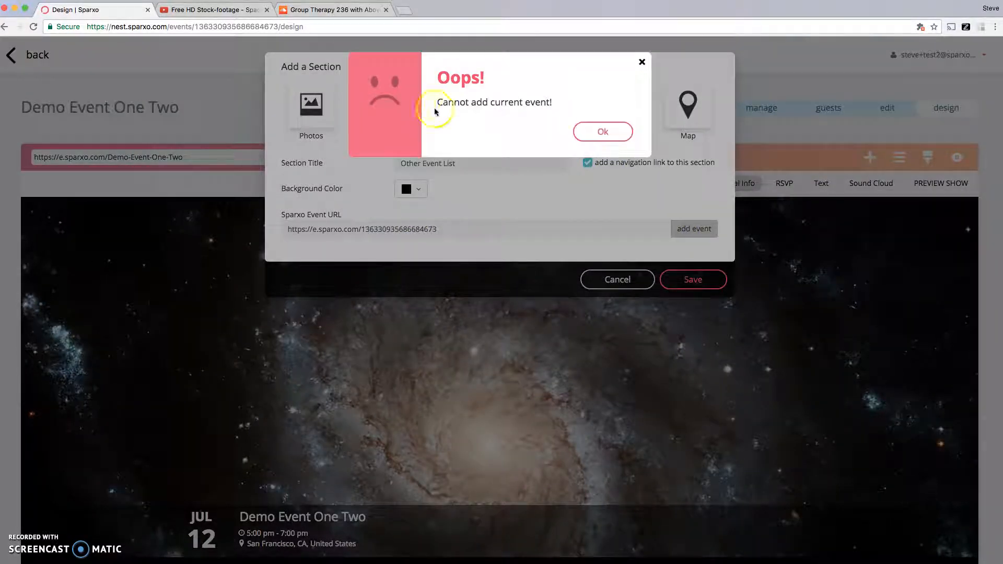
{"action": "left_click", "coordinate": [606, 130]}
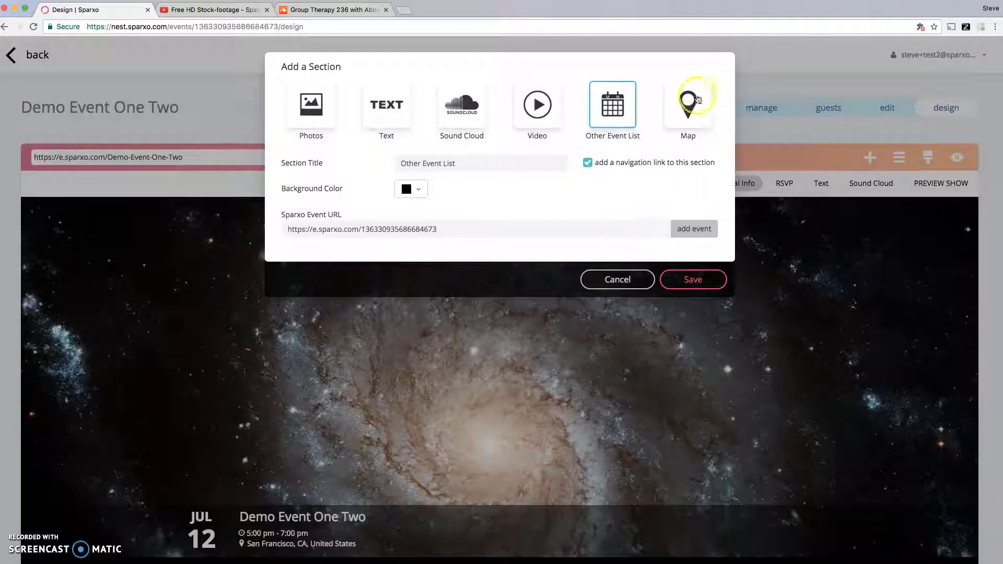
Make it a Map section titled LOCATION with a dark background and no navigation link, save it, and check the map on the page
{"action": "left_click", "coordinate": [689, 114]}
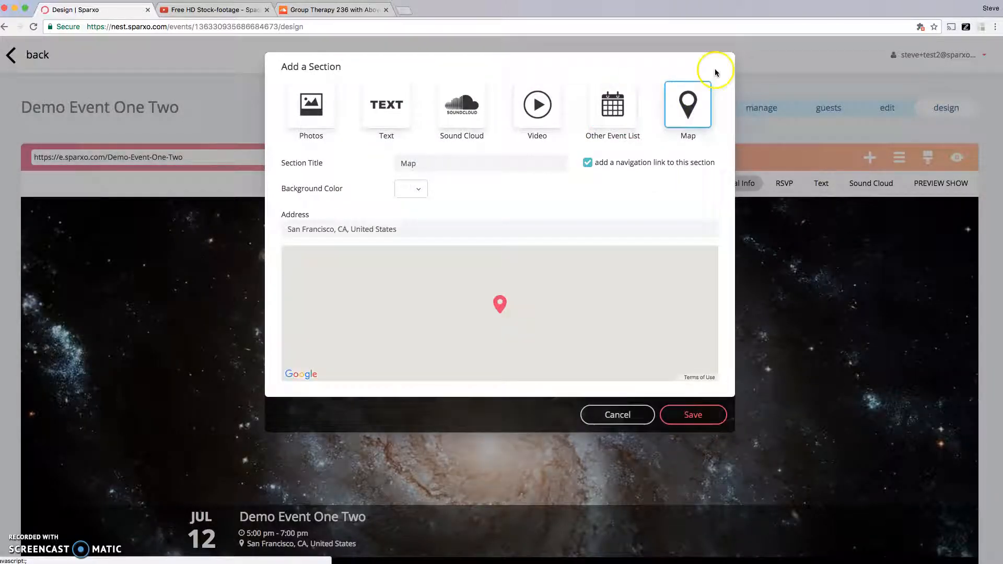
{"action": "left_click", "coordinate": [418, 190]}
{"action": "left_click", "coordinate": [413, 222]}
{"action": "left_click", "coordinate": [411, 189]}
{"action": "left_click", "coordinate": [411, 207]}
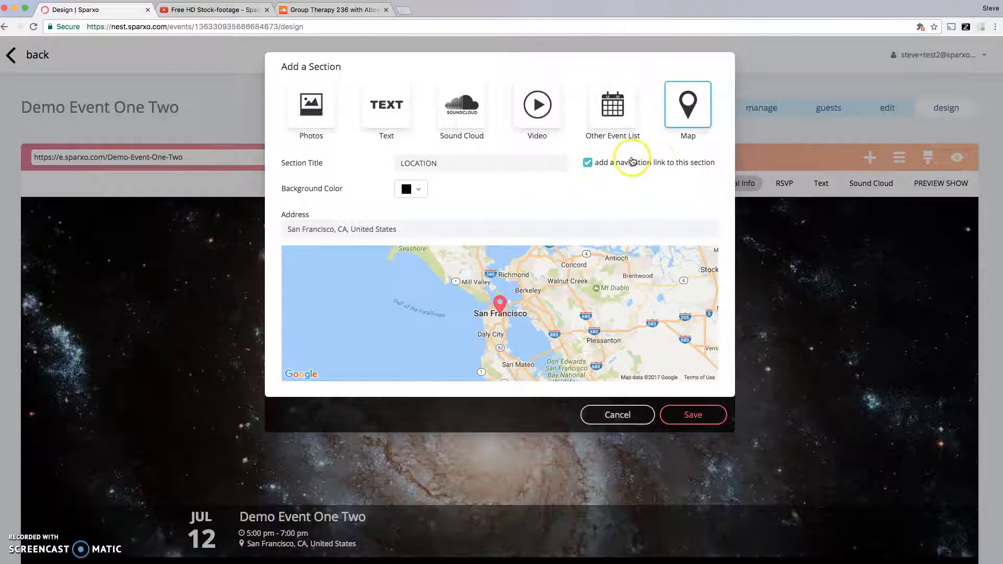
{"action": "left_click", "coordinate": [694, 414]}
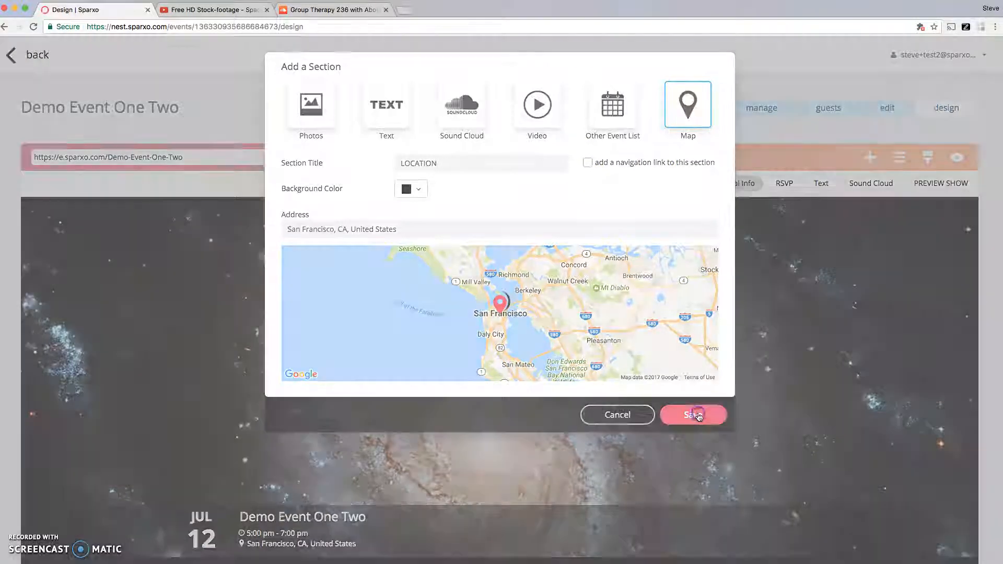
{"action": "scroll", "coordinate": [546, 395], "scroll_direction": "down", "scroll_amount": 15}
{"action": "scroll", "coordinate": [548, 393], "scroll_direction": "down", "scroll_amount": 6}
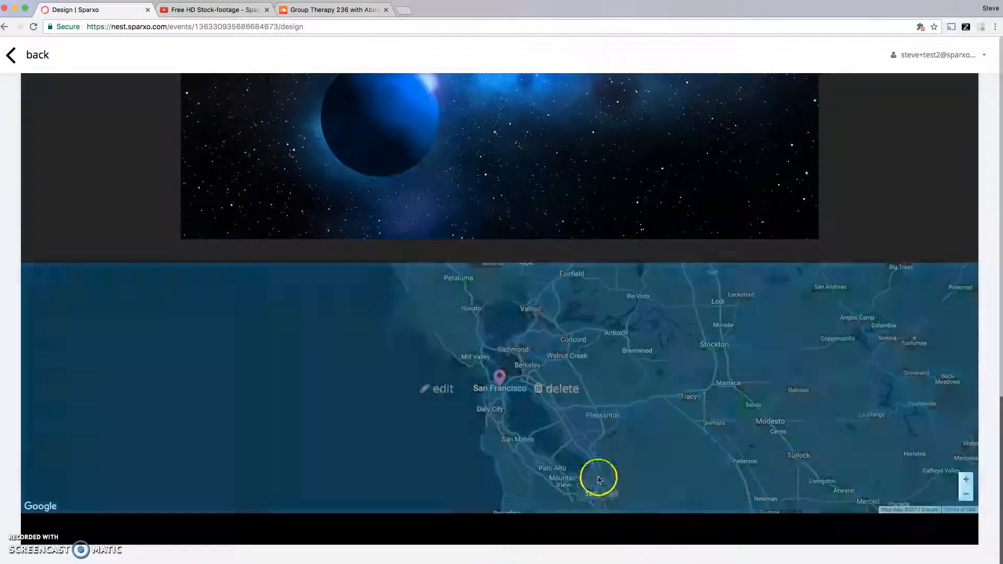
{"action": "scroll", "coordinate": [521, 519], "scroll_direction": "up", "scroll_amount": 7}
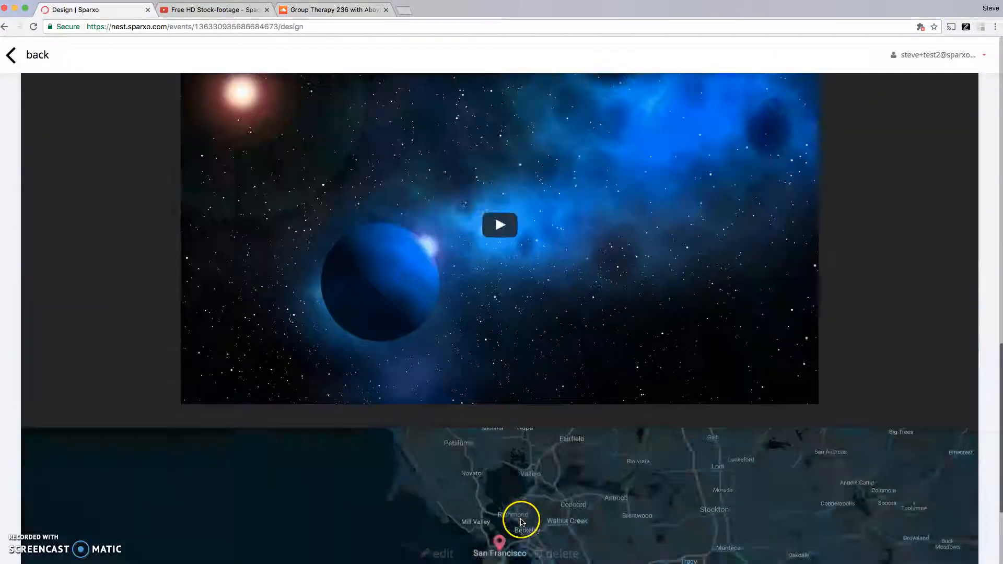
{"action": "scroll", "coordinate": [797, 356], "scroll_direction": "up", "scroll_amount": 1}
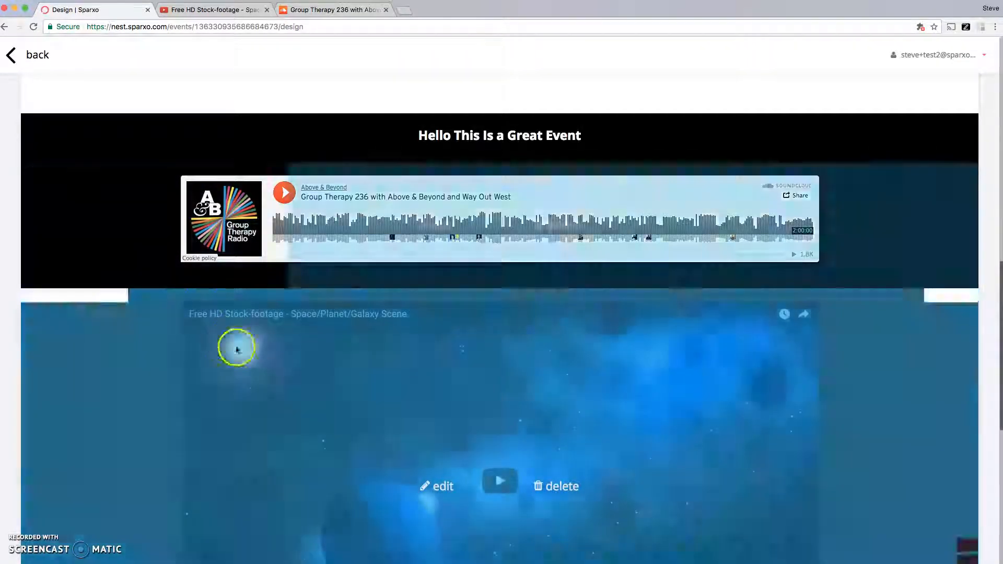
Move PREVIEW SHOW above Sound Cloud in the splash page menu order and save the change
{"action": "scroll", "coordinate": [830, 324], "scroll_direction": "up", "scroll_amount": 7}
{"action": "scroll", "coordinate": [815, 373], "scroll_direction": "up", "scroll_amount": 5}
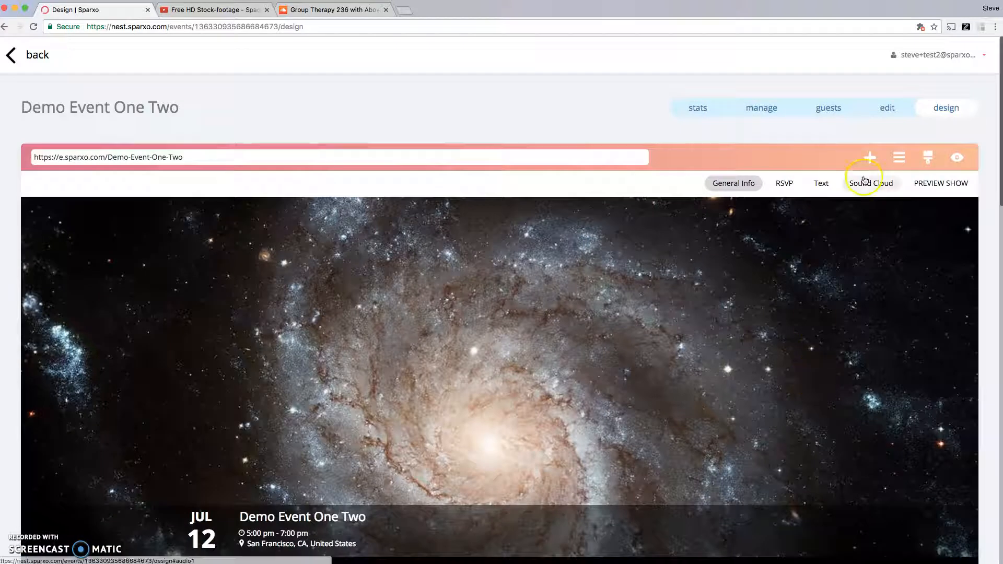
{"action": "left_click", "coordinate": [900, 161]}
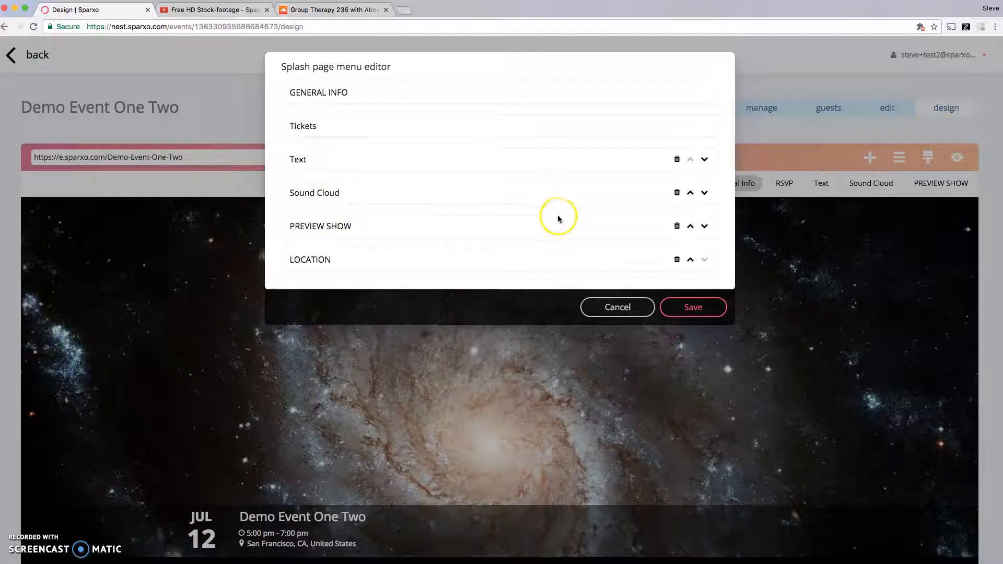
{"action": "left_click", "coordinate": [691, 227]}
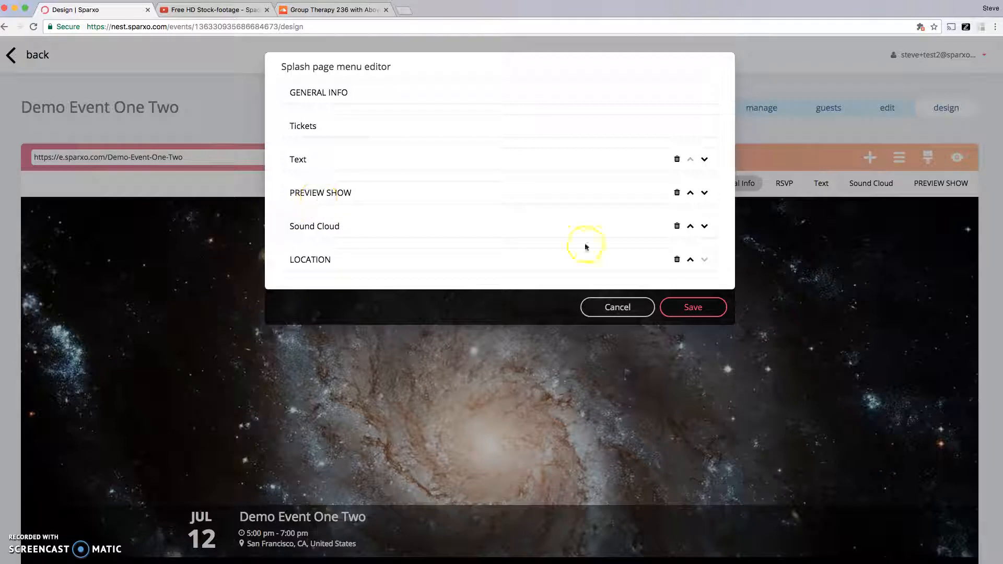
{"action": "left_click", "coordinate": [685, 307]}
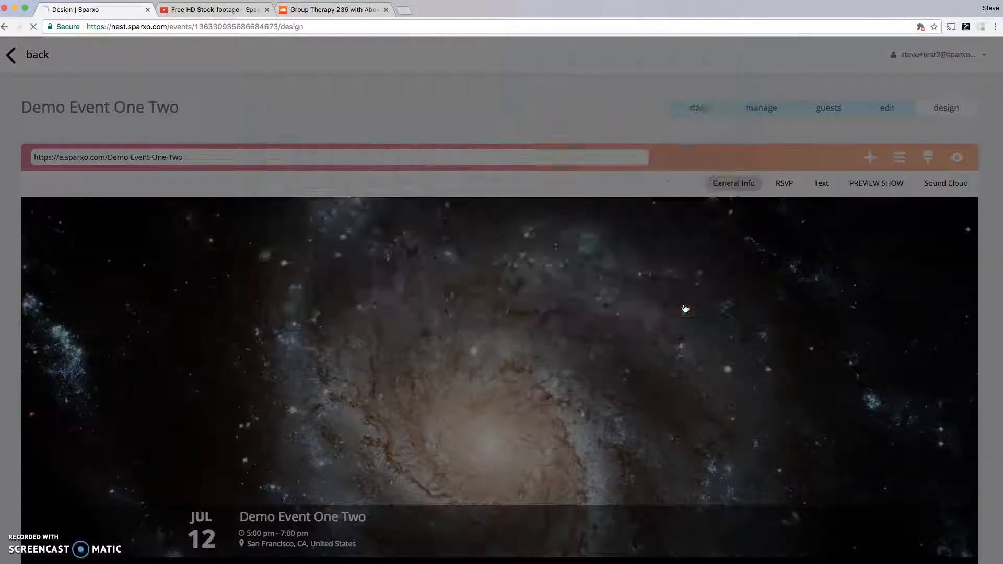
Review the order of the text, video, SoundCloud and map sections on the event page
{"action": "scroll", "coordinate": [579, 327], "scroll_direction": "down", "scroll_amount": 10}
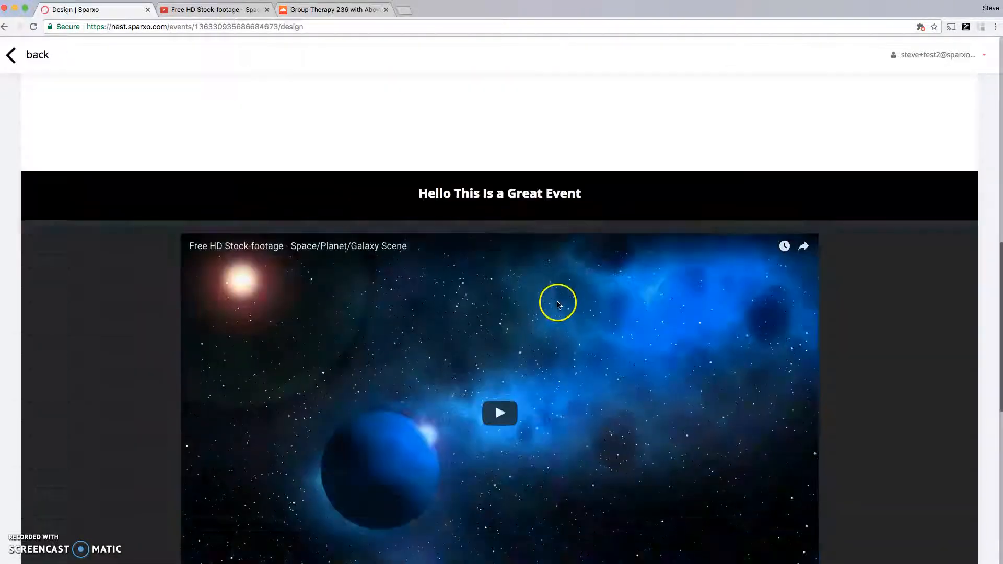
{"action": "scroll", "coordinate": [558, 303], "scroll_direction": "down", "scroll_amount": 4}
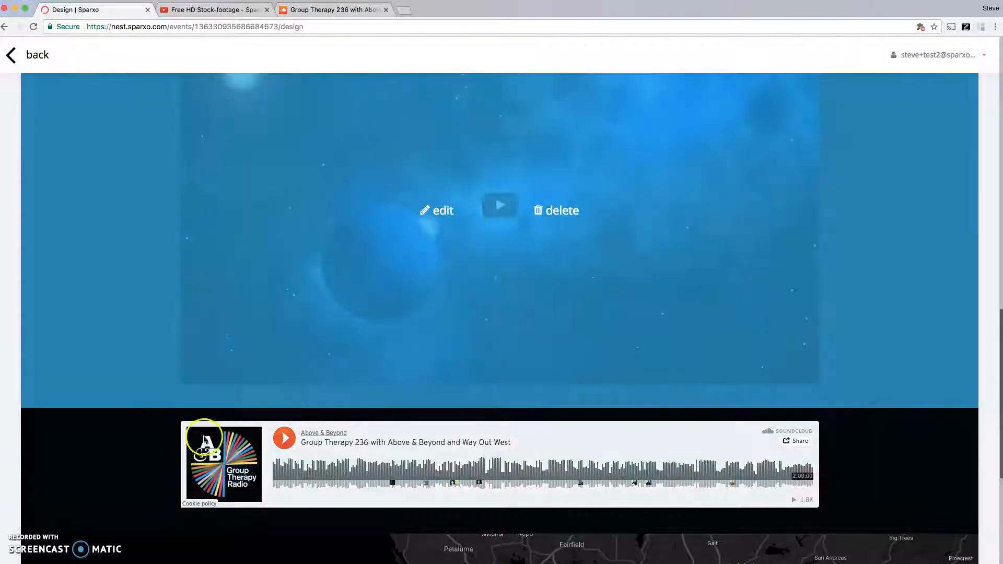
{"action": "scroll", "coordinate": [480, 379], "scroll_direction": "up", "scroll_amount": 11}
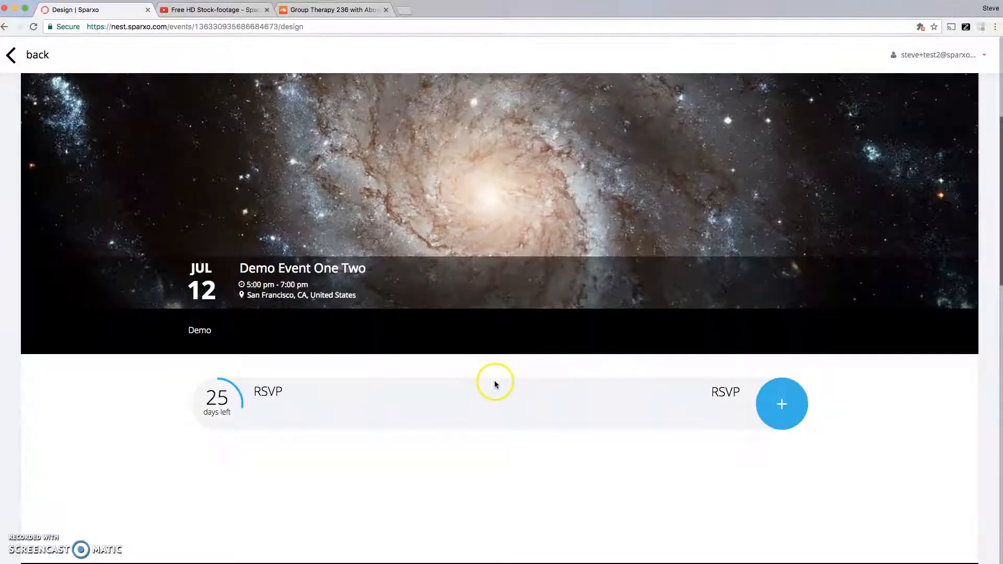
{"action": "scroll", "coordinate": [151, 345], "scroll_direction": "down", "scroll_amount": 7}
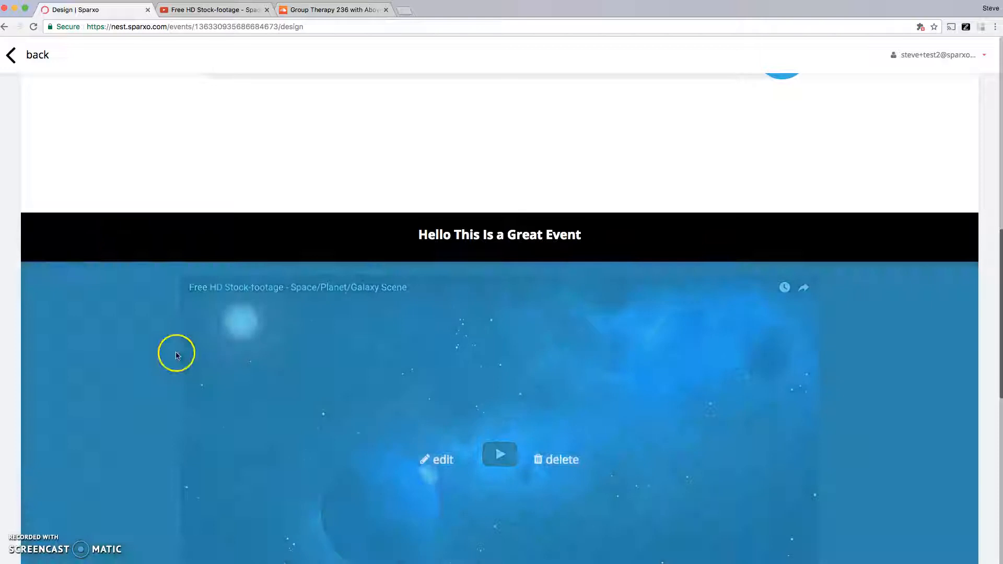
{"action": "scroll", "coordinate": [157, 347], "scroll_direction": "down", "scroll_amount": 9}
{"action": "scroll", "coordinate": [236, 363], "scroll_direction": "up", "scroll_amount": 8}
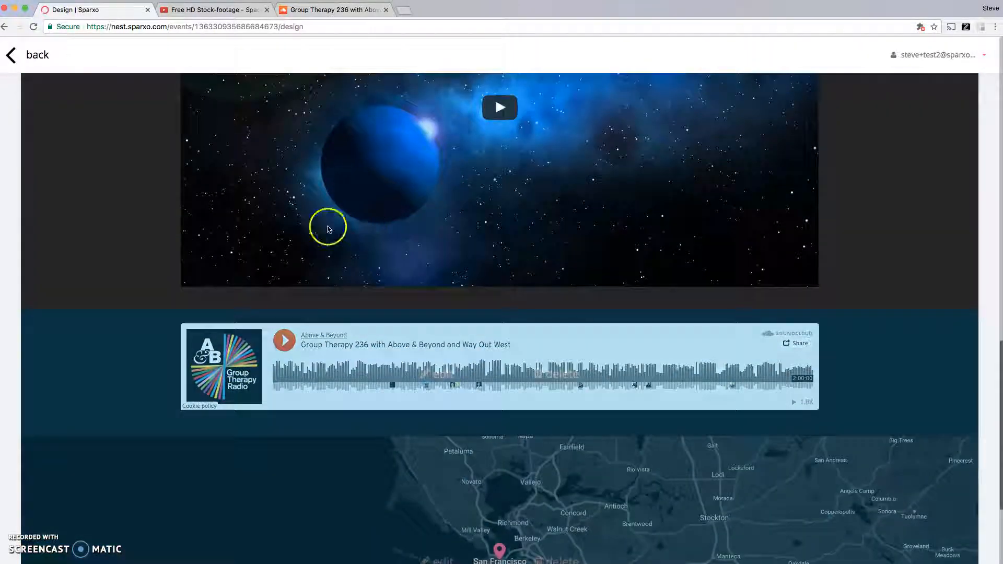
{"action": "scroll", "coordinate": [757, 376], "scroll_direction": "up", "scroll_amount": 5}
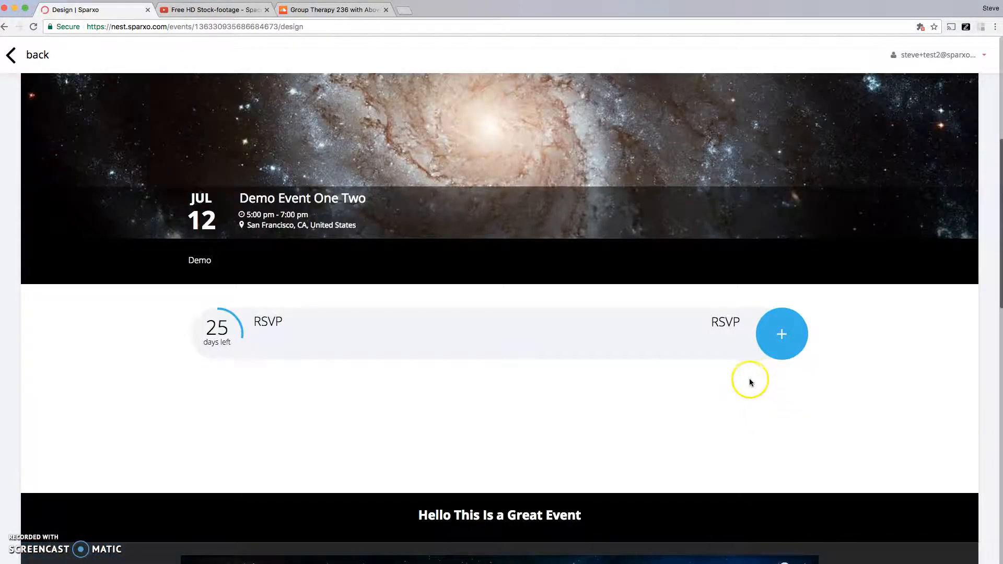
{"action": "scroll", "coordinate": [750, 381], "scroll_direction": "up", "scroll_amount": 6}
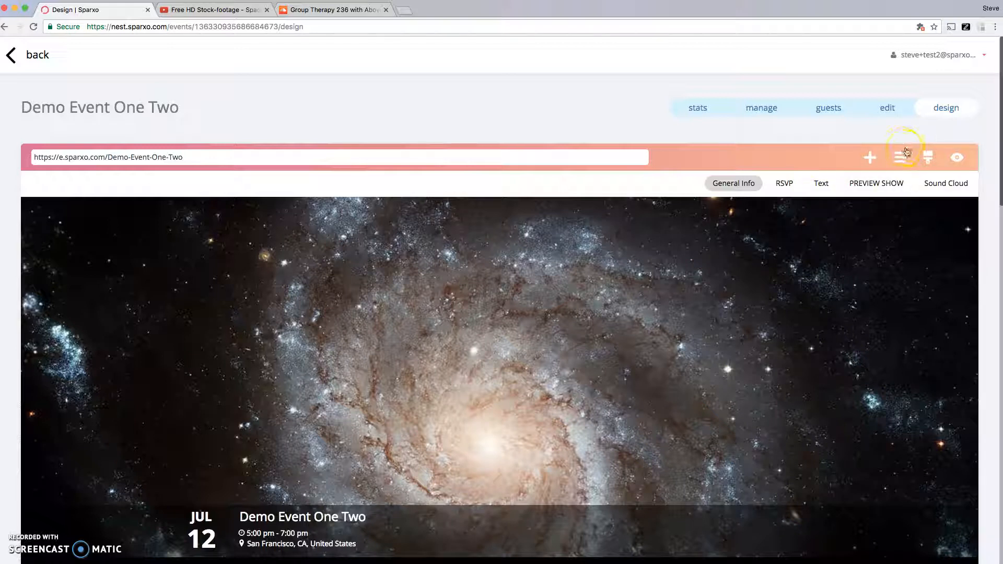
Apply the light theme to the splash page, save it, and check the restyled sections
{"action": "left_click", "coordinate": [931, 163]}
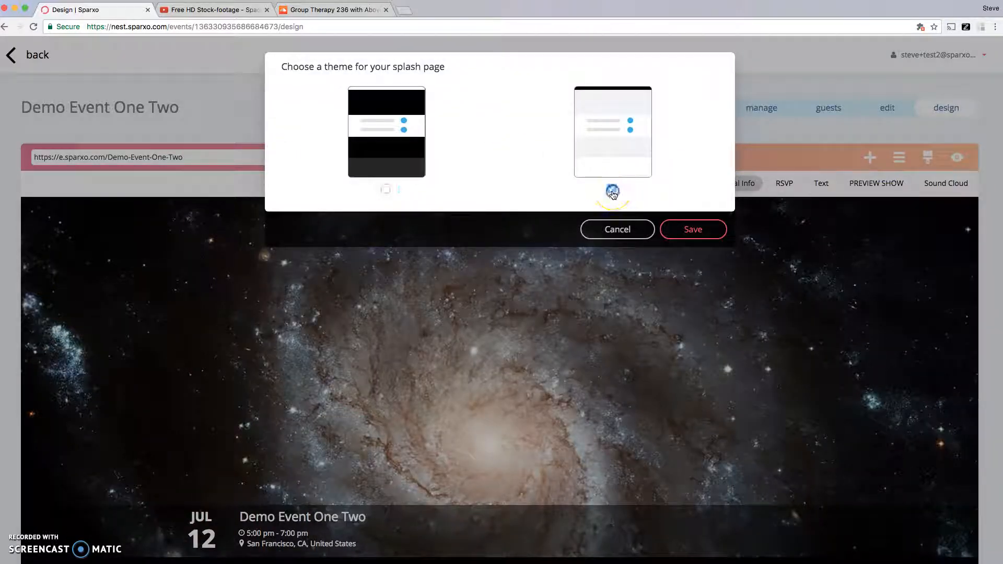
{"action": "left_click", "coordinate": [687, 229]}
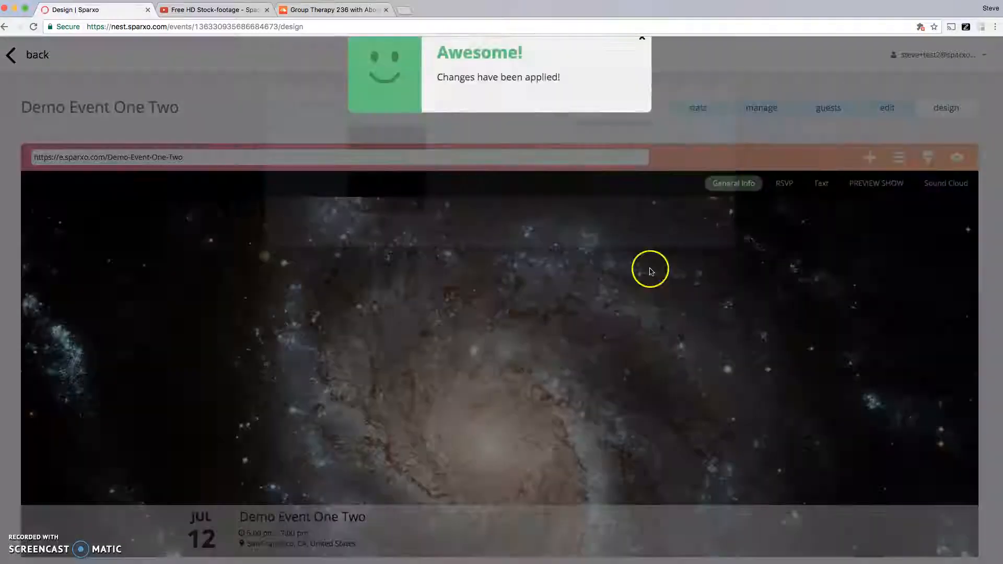
{"action": "scroll", "coordinate": [548, 292], "scroll_direction": "down", "scroll_amount": 15}
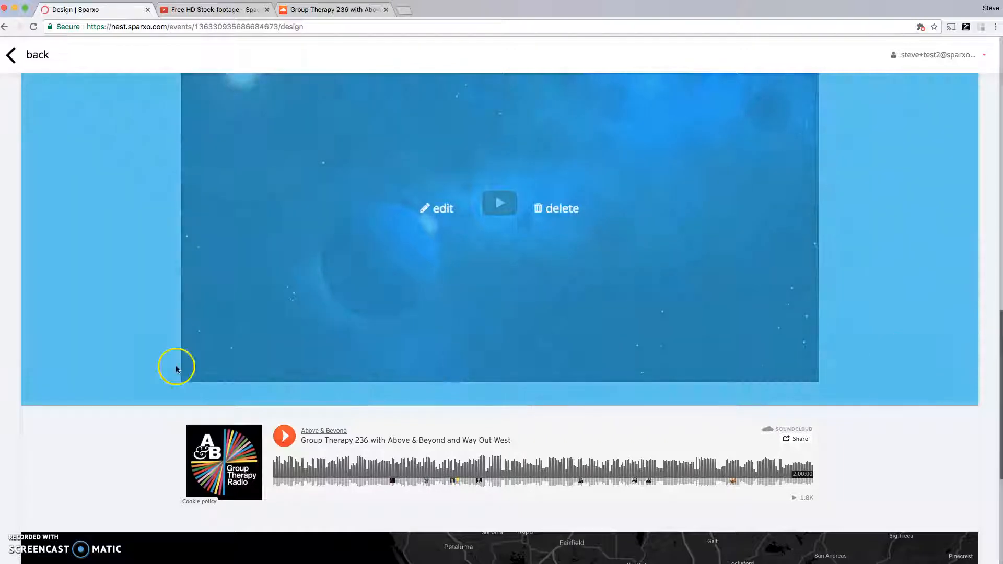
{"action": "scroll", "coordinate": [74, 363], "scroll_direction": "down", "scroll_amount": 5}
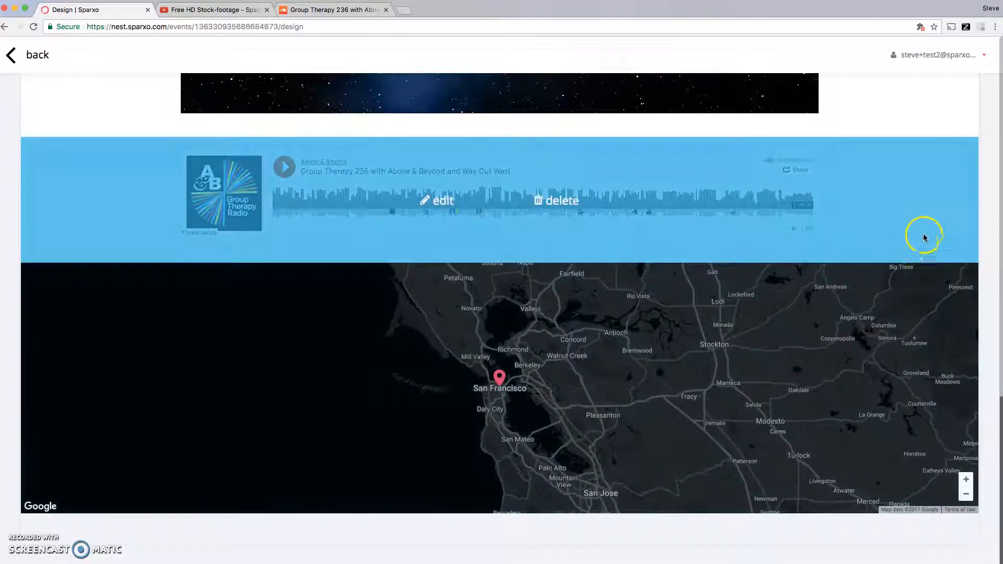
Change the LOCATION map section's background color from dark to light and save the section
{"action": "scroll", "coordinate": [236, 391], "scroll_direction": "up", "scroll_amount": 2}
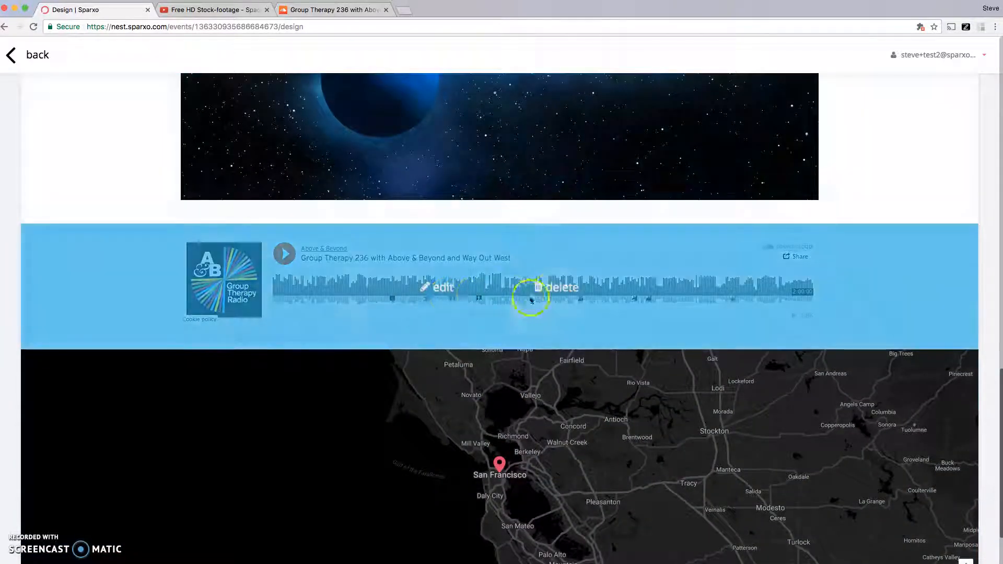
{"action": "scroll", "coordinate": [448, 398], "scroll_direction": "down", "scroll_amount": 2}
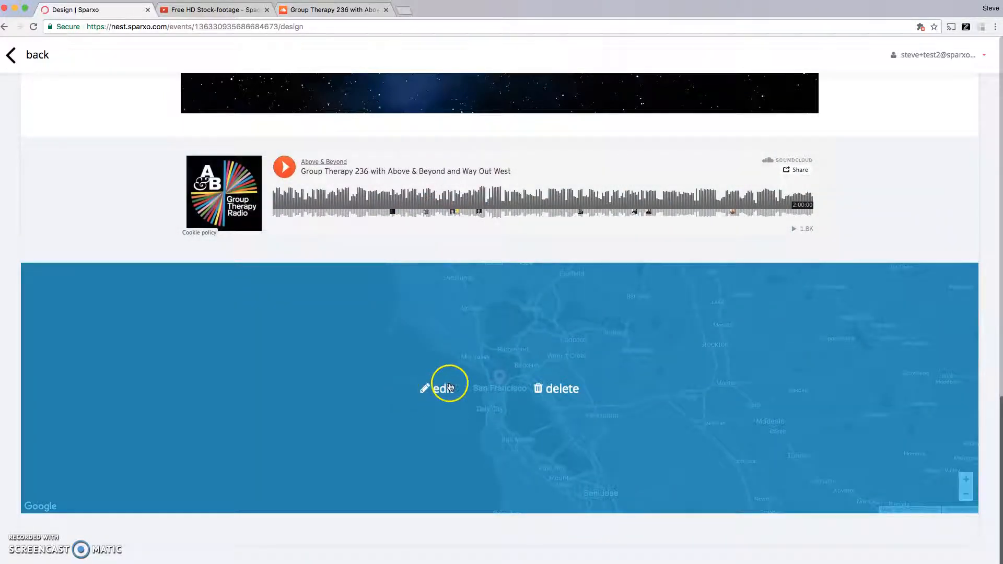
{"action": "left_click", "coordinate": [447, 388]}
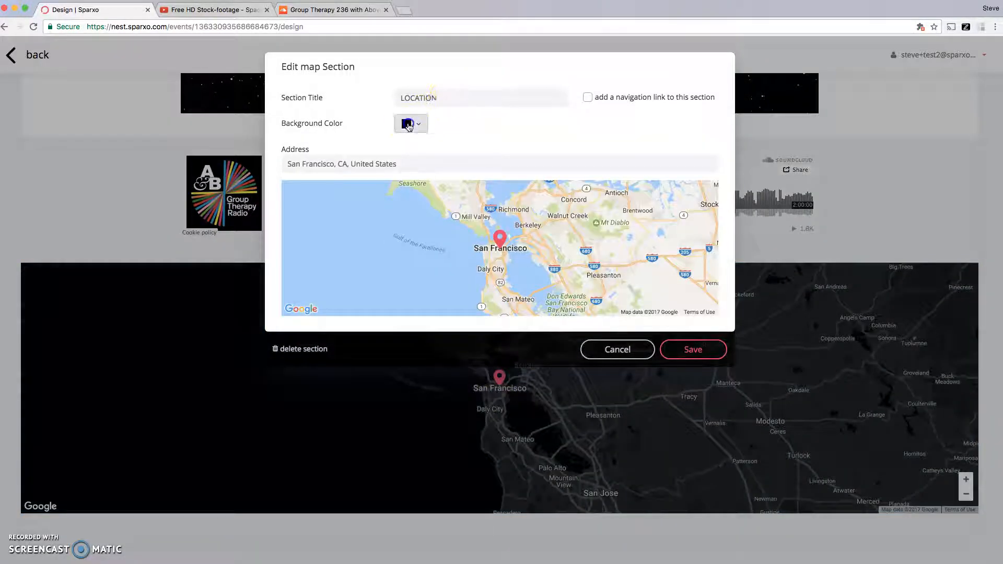
{"action": "left_click", "coordinate": [408, 125]}
{"action": "left_click", "coordinate": [419, 159]}
{"action": "left_click", "coordinate": [679, 349]}
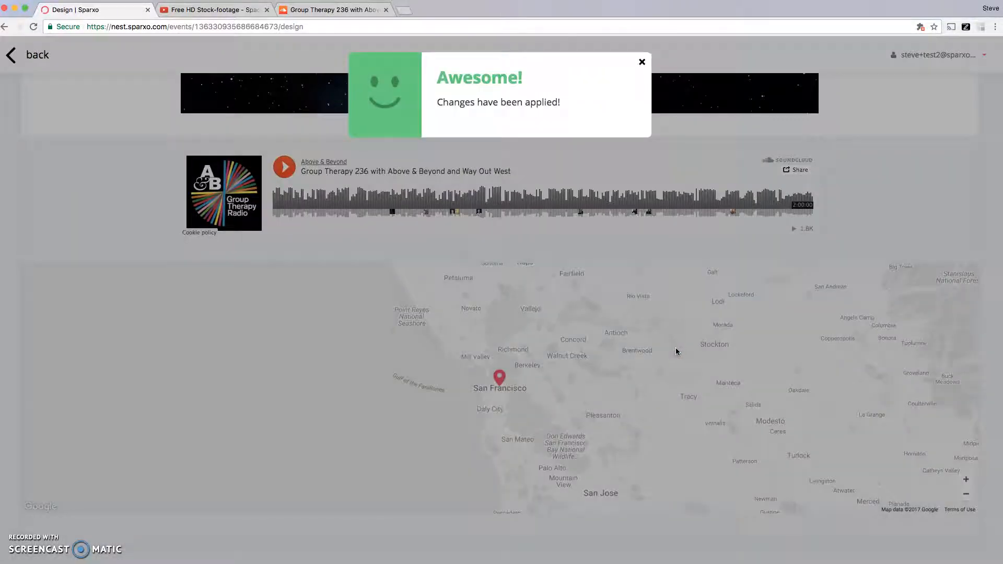
{"action": "left_click", "coordinate": [629, 358]}
Review the whole event design page, from the header and RSVP through the text, video, SoundCloud and map sections
{"action": "scroll", "coordinate": [233, 316], "scroll_direction": "up", "scroll_amount": 8}
{"action": "scroll", "coordinate": [233, 316], "scroll_direction": "up", "scroll_amount": 10}
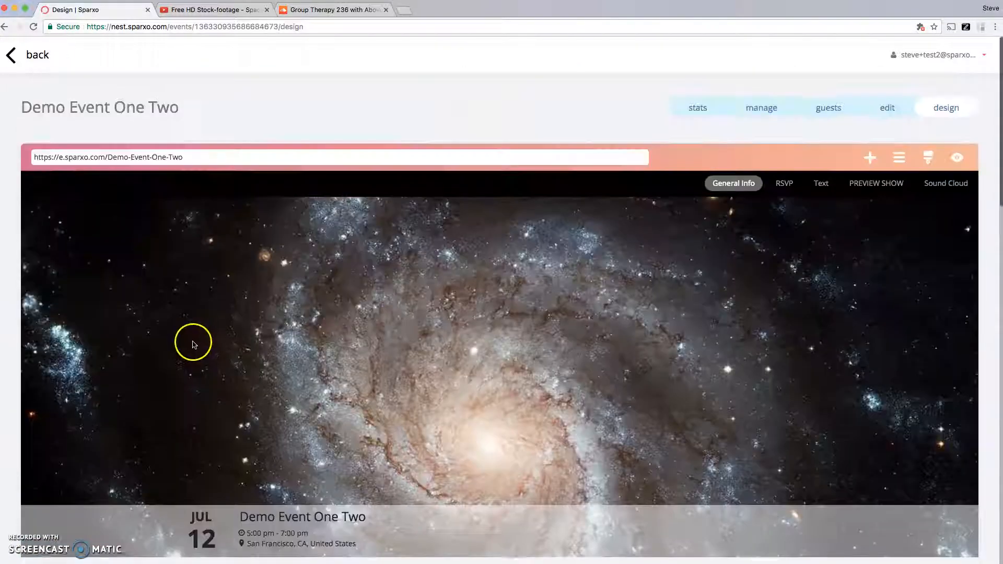
{"action": "scroll", "coordinate": [193, 345], "scroll_direction": "down", "scroll_amount": 10}
{"action": "mouse_move", "coordinate": [425, 359]}
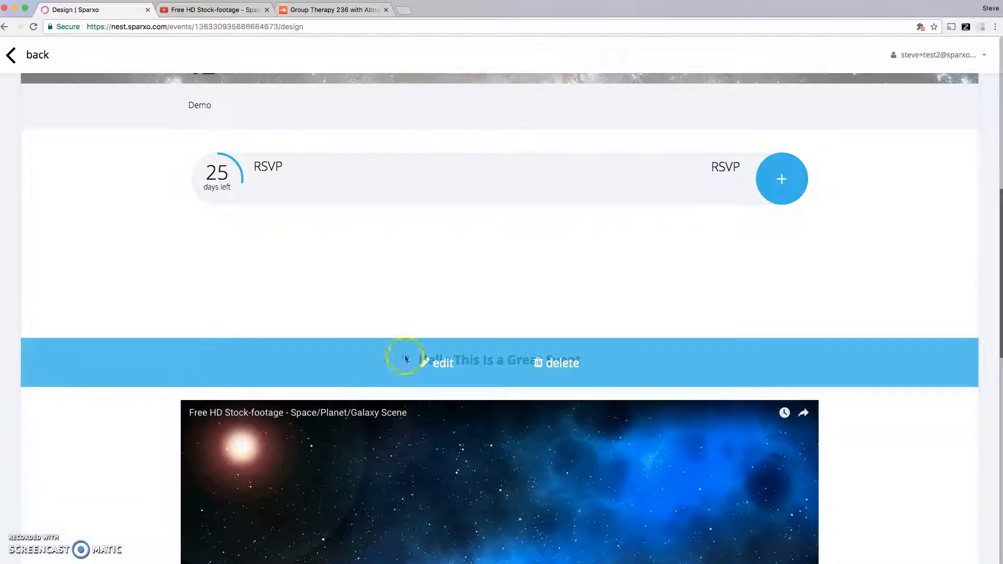
{"action": "scroll", "coordinate": [167, 373], "scroll_direction": "down", "scroll_amount": 3}
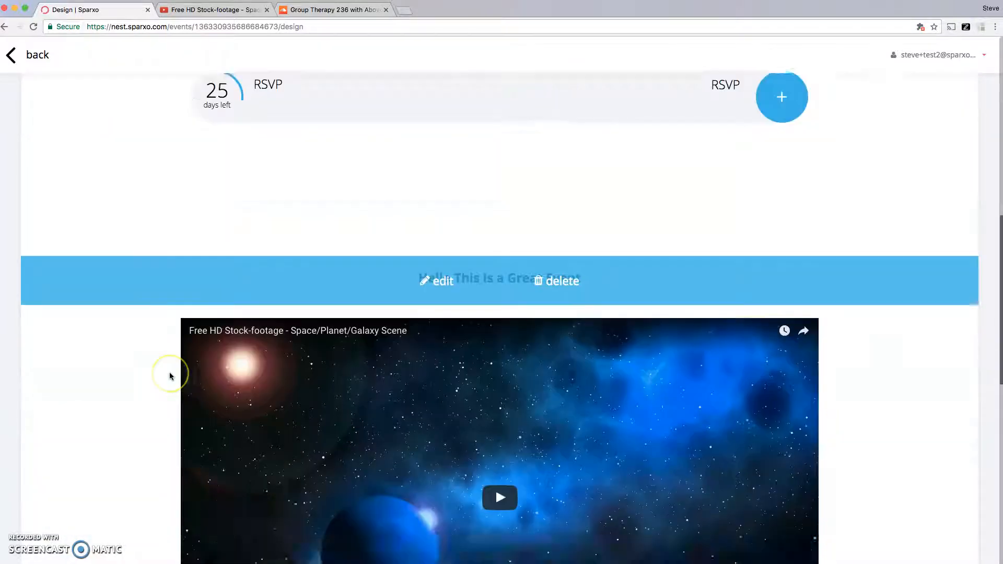
{"action": "scroll", "coordinate": [169, 371], "scroll_direction": "down", "scroll_amount": 2}
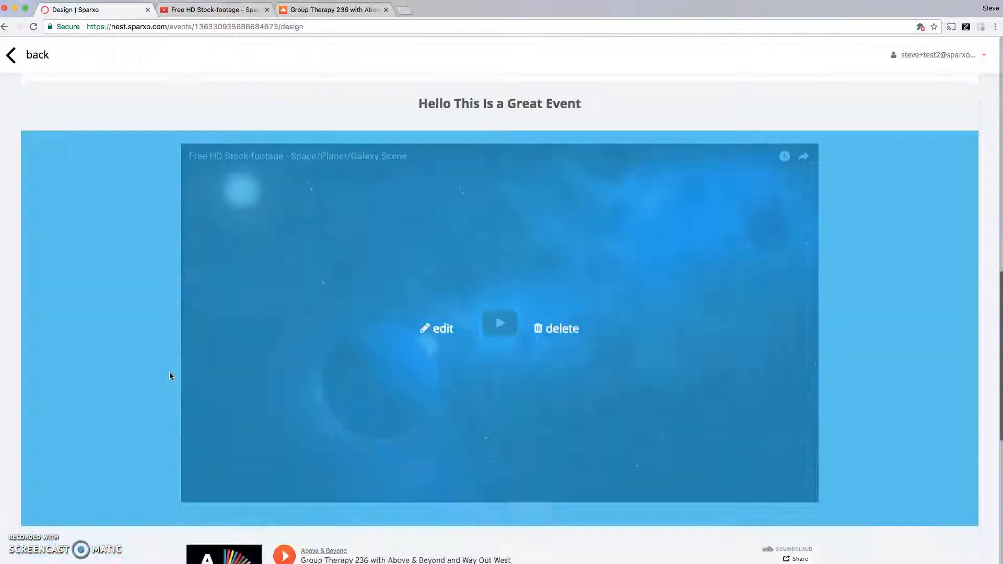
{"action": "scroll", "coordinate": [474, 420], "scroll_direction": "down", "scroll_amount": 7}
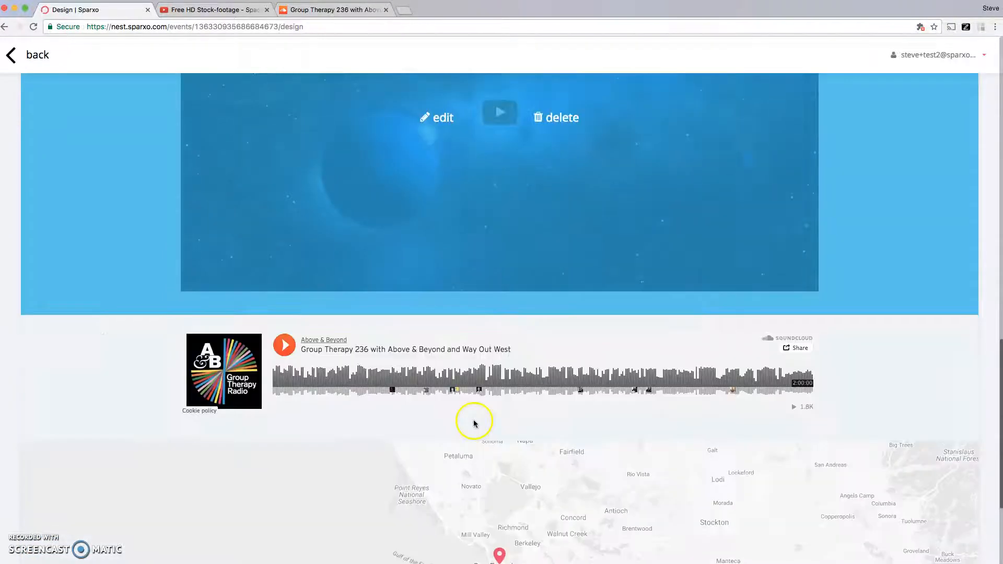
{"action": "scroll", "coordinate": [364, 405], "scroll_direction": "up", "scroll_amount": 15}
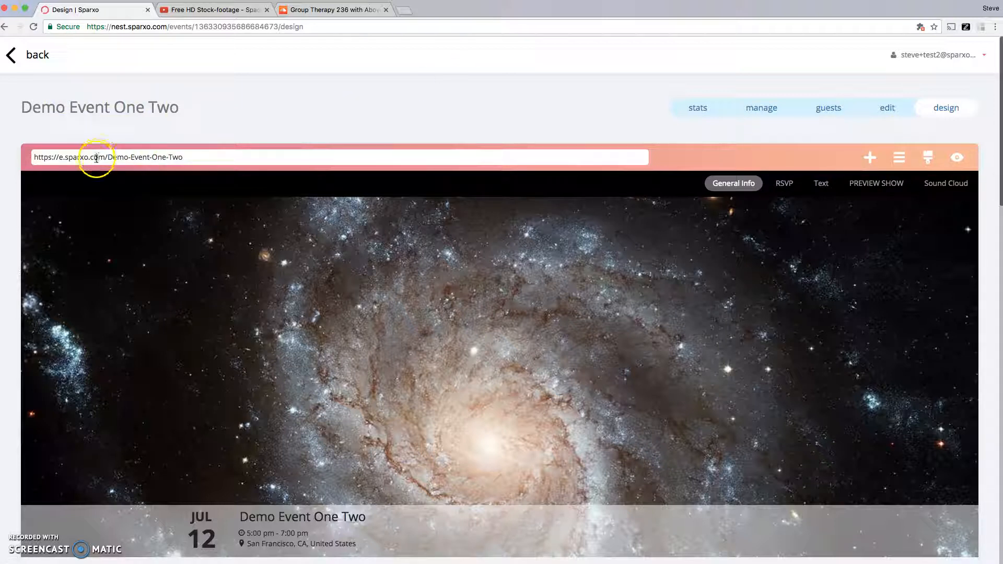
Copy the splash page URL from the event's Integration Codes & URLs under its management options
{"action": "left_click", "coordinate": [116, 156]}
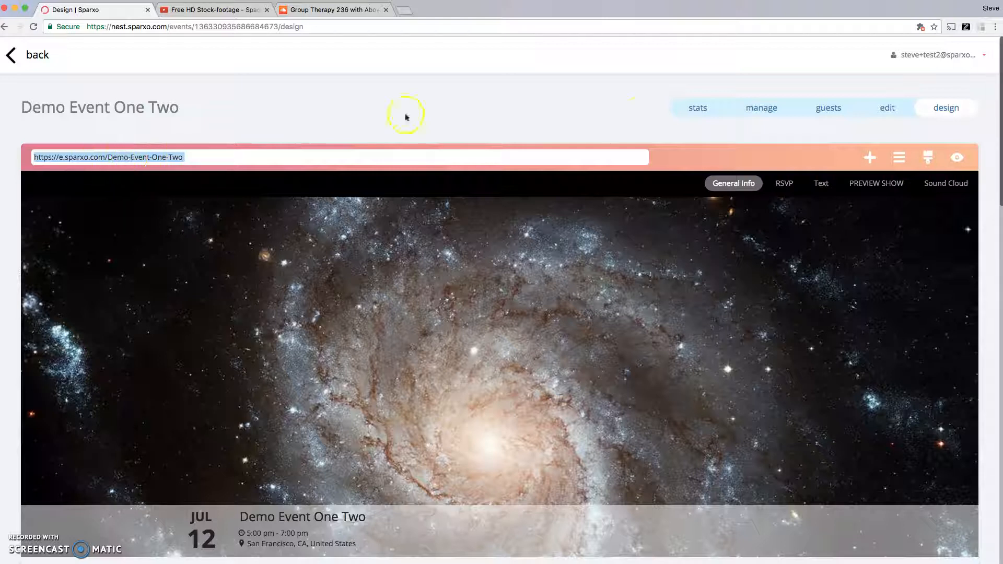
{"action": "left_click", "coordinate": [763, 111]}
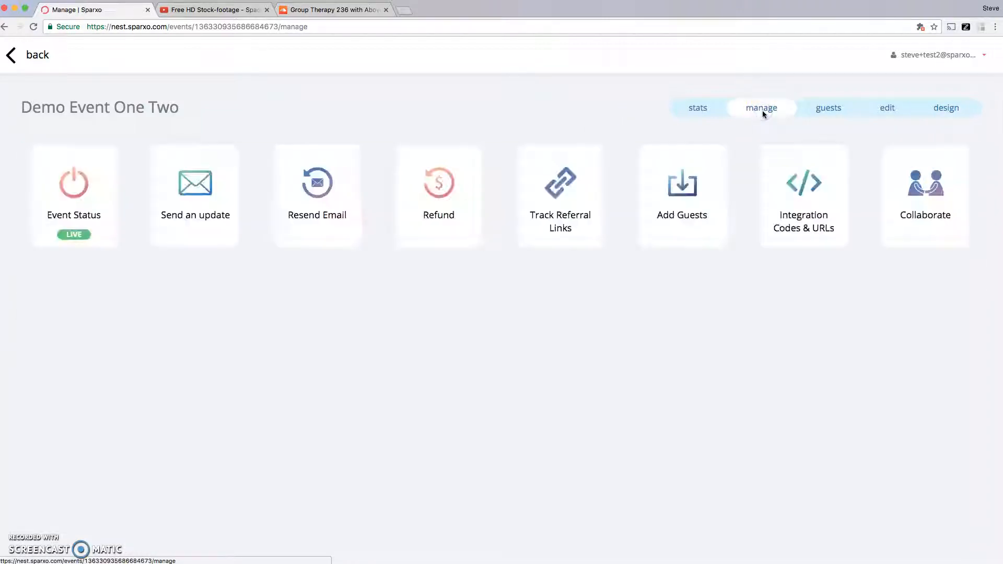
{"action": "left_click", "coordinate": [802, 203]}
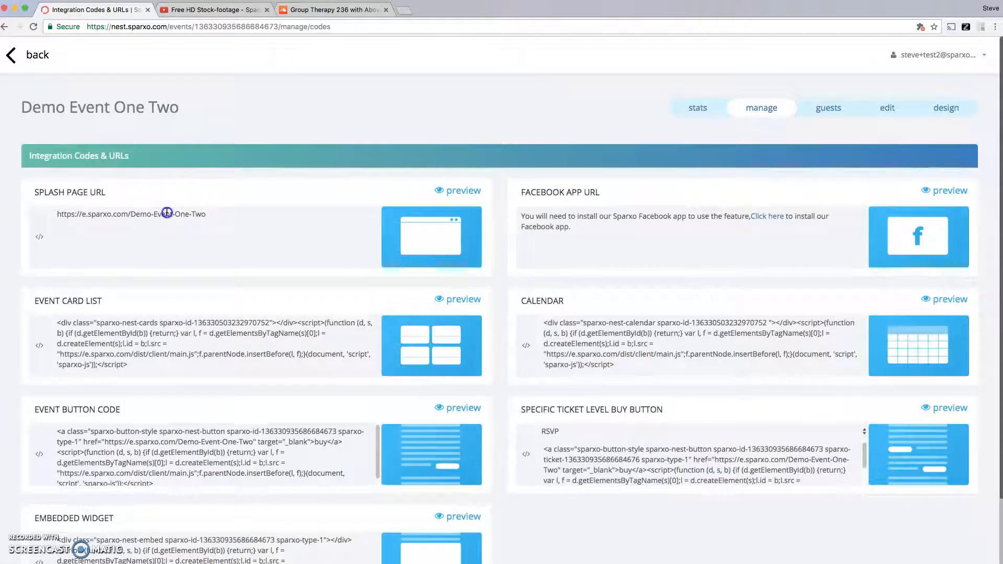
{"action": "left_click", "coordinate": [167, 212]}
{"action": "key", "text": "super+c"}
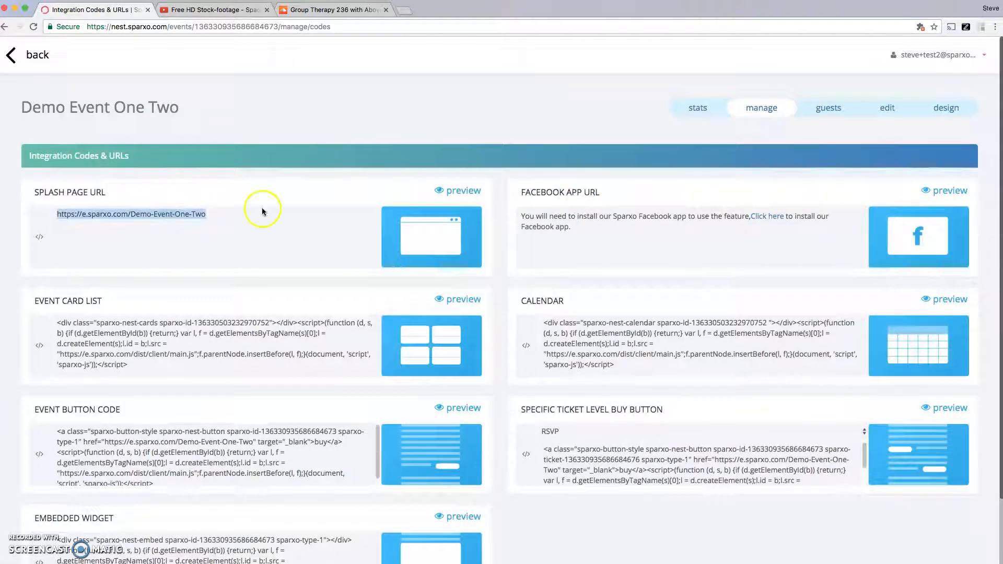
{"action": "left_click", "coordinate": [405, 13]}
{"action": "key", "text": "super+v"}
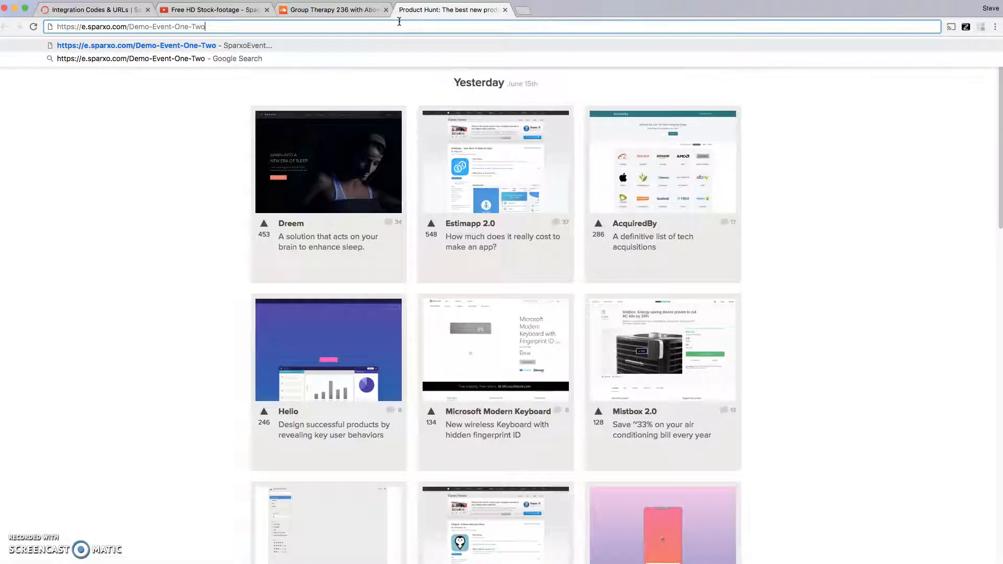
{"action": "key", "text": "Return"}
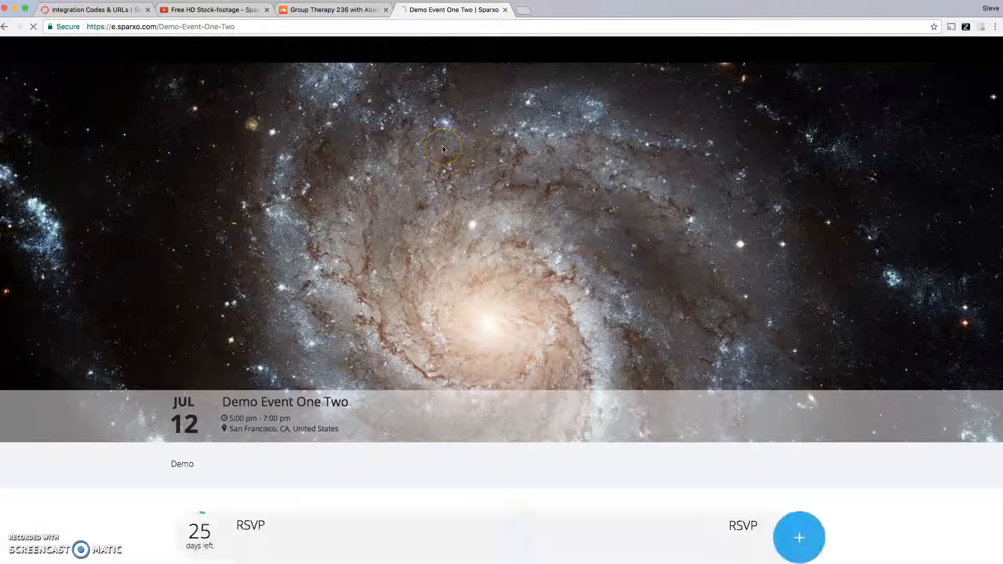
Select 1 RSVP on the live splash page and check its video, SoundCloud and map sections
{"action": "scroll", "coordinate": [443, 149], "scroll_direction": "down", "scroll_amount": 6}
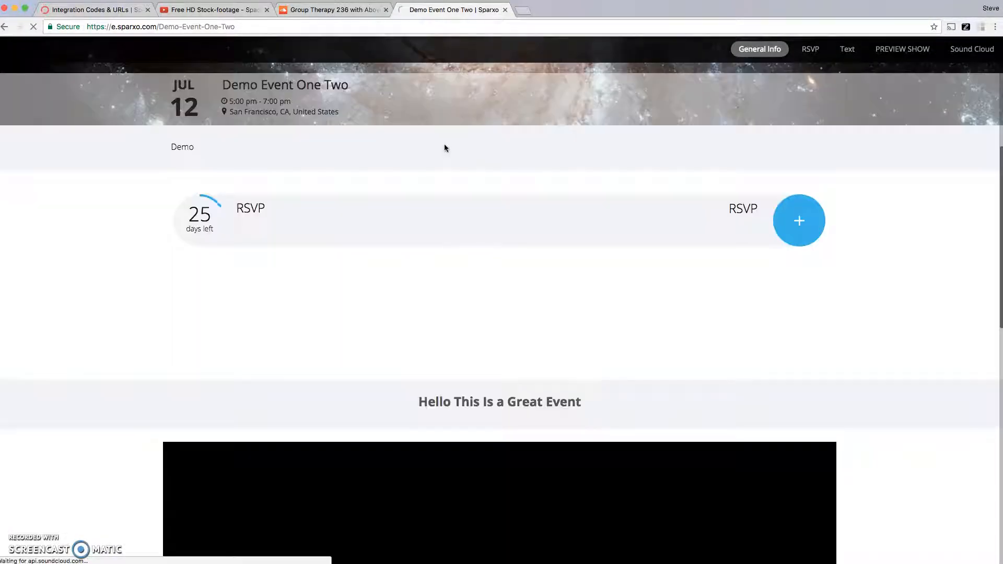
{"action": "left_click", "coordinate": [789, 240]}
{"action": "left_click", "coordinate": [799, 224]}
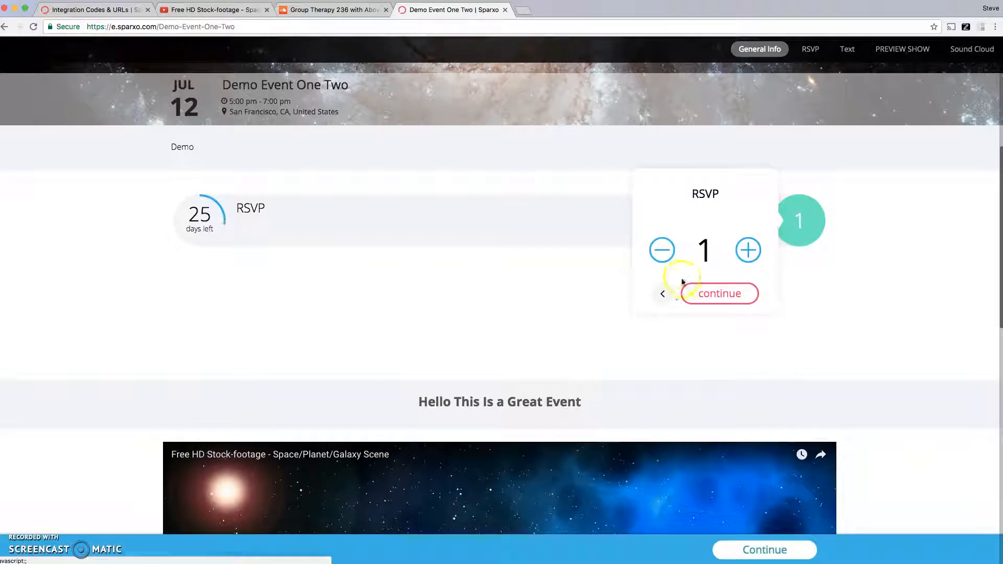
{"action": "left_click", "coordinate": [681, 282]}
{"action": "scroll", "coordinate": [589, 332], "scroll_direction": "down", "scroll_amount": 10}
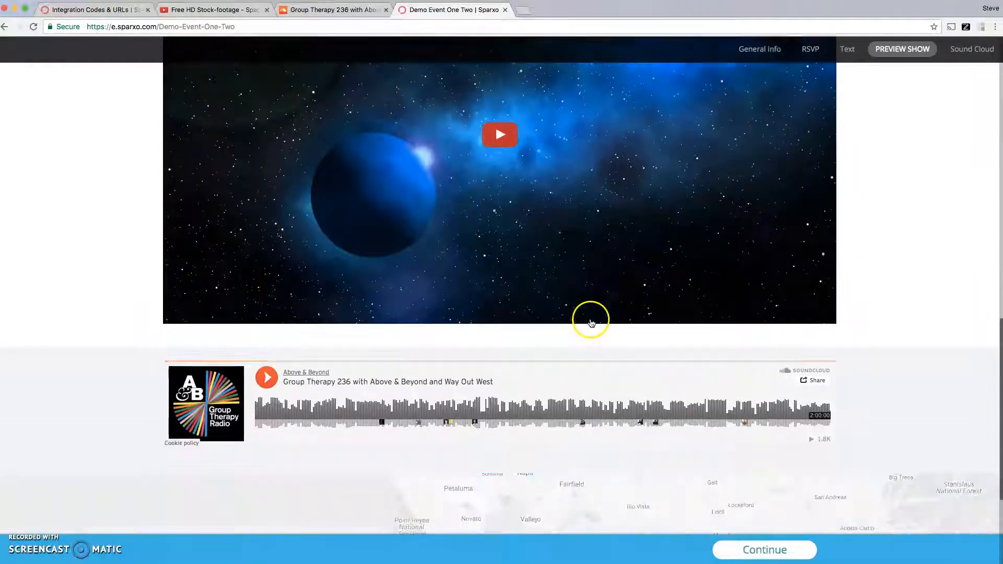
{"action": "scroll", "coordinate": [591, 321], "scroll_direction": "down", "scroll_amount": 4}
{"action": "scroll", "coordinate": [667, 317], "scroll_direction": "up", "scroll_amount": 5}
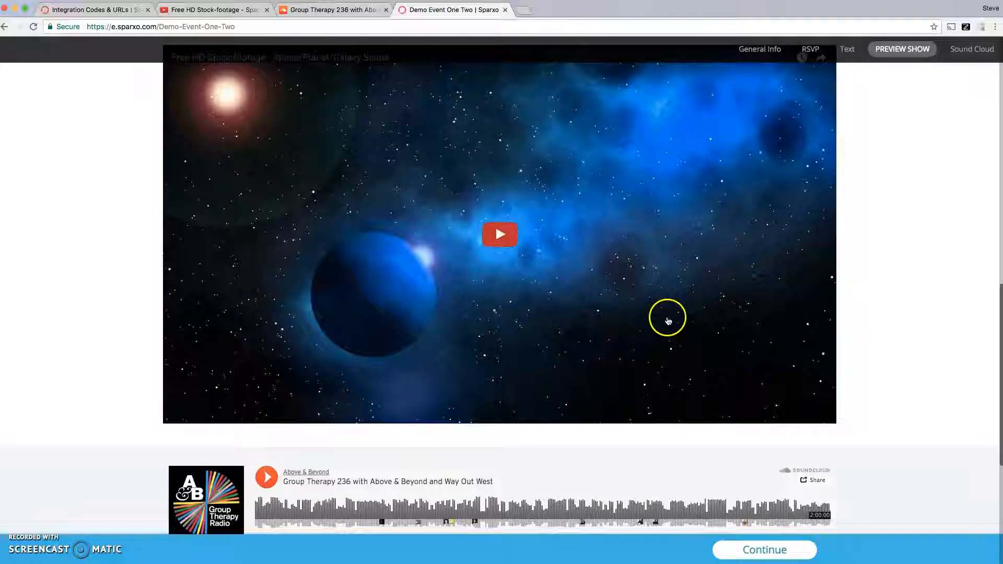
{"action": "scroll", "coordinate": [667, 320], "scroll_direction": "up", "scroll_amount": 15}
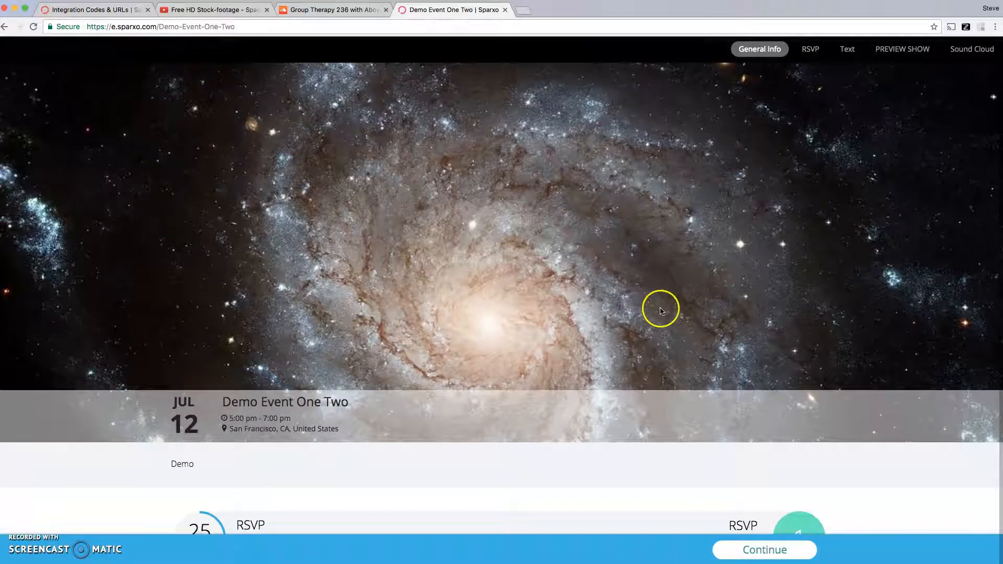